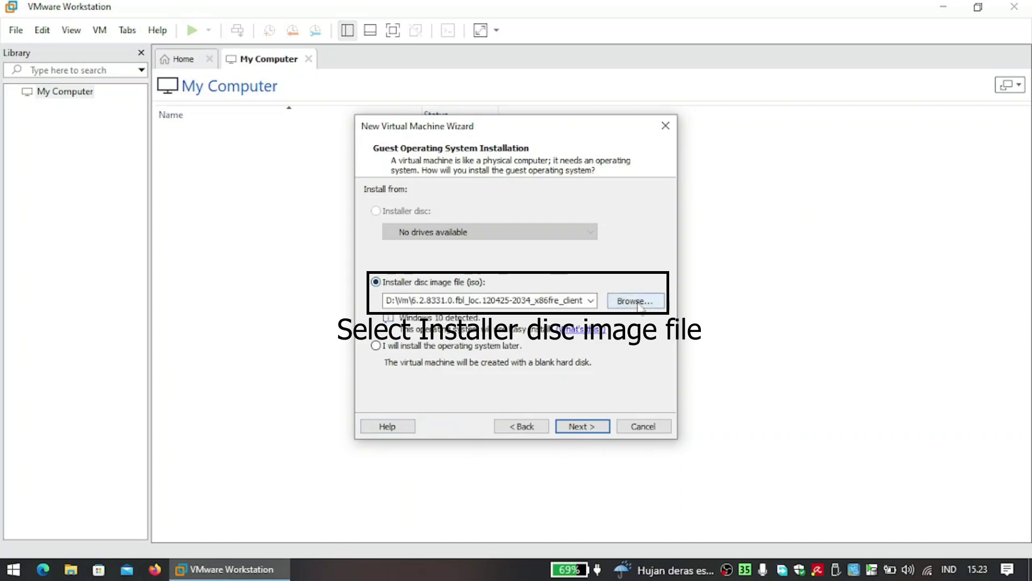
- Choose the 6.2.8375.winmain_win8rc.120504-1900 x86fre ISO from D:\Vm as the installer disc image and continue
left_click(638, 302)
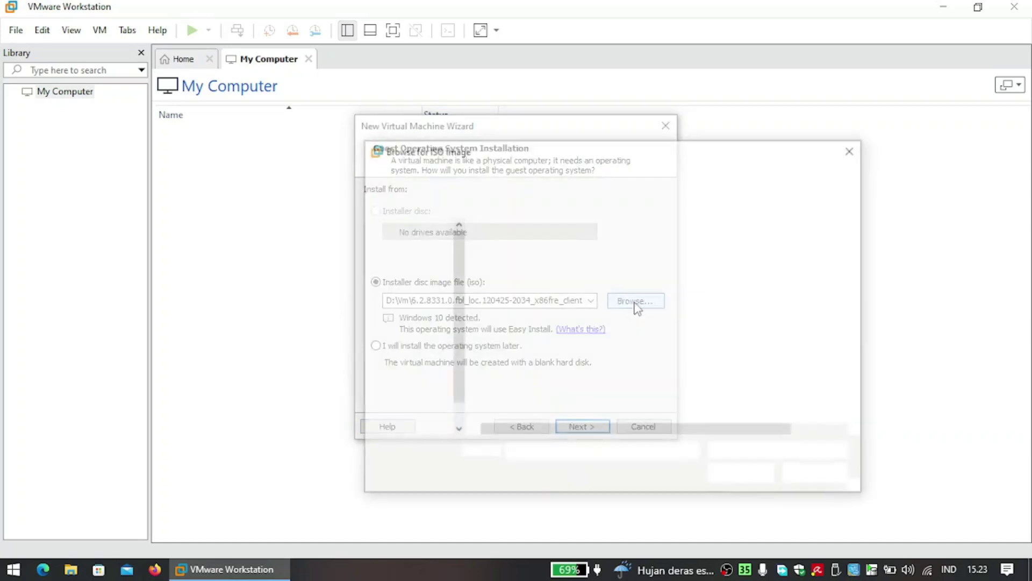
scroll(576, 299, "down", 6)
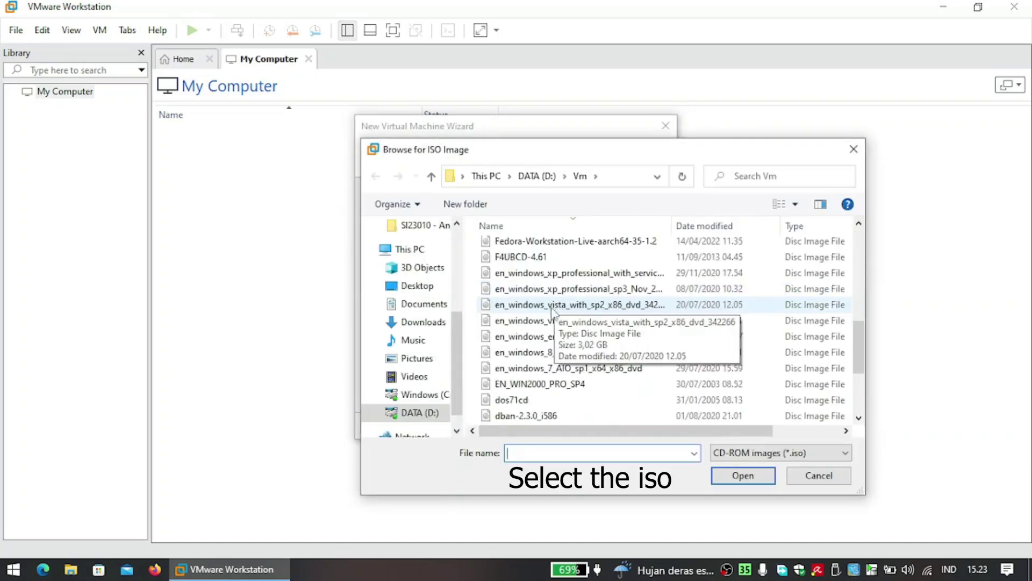
double_click(569, 367)
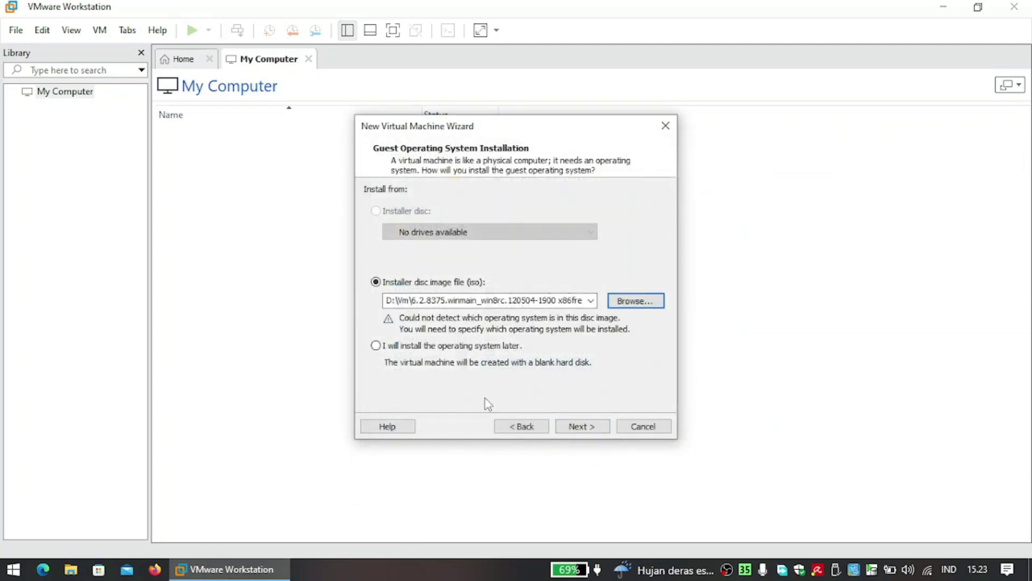
left_click(585, 426)
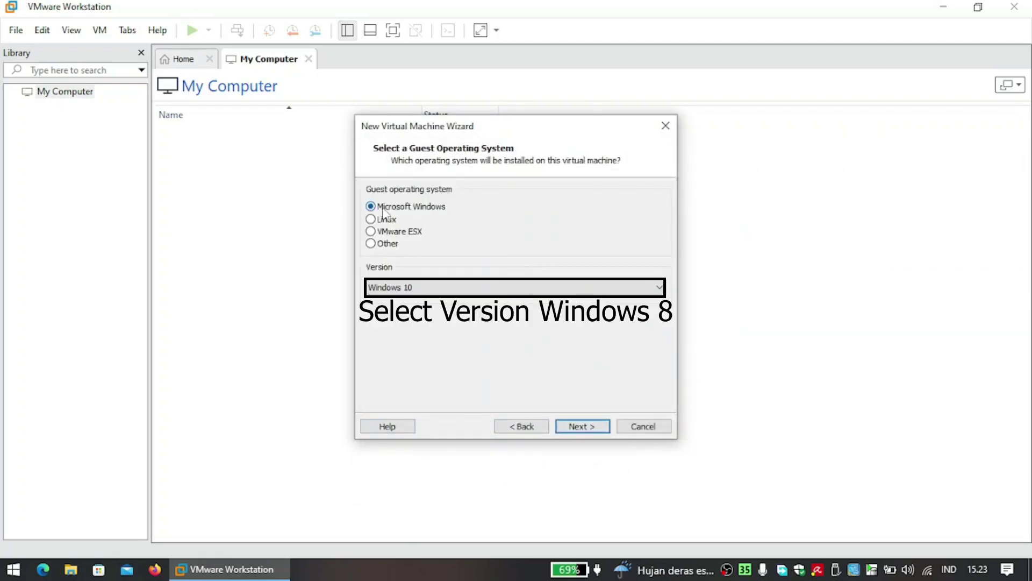
- Set the guest operating system version to Windows 8.x x64 and continue to naming the virtual machine
left_click(453, 288)
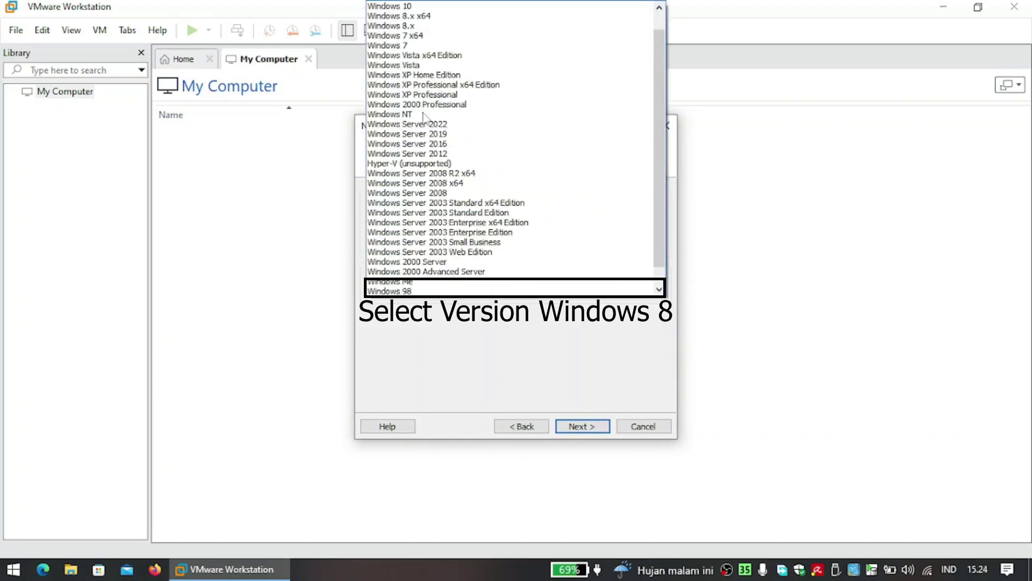
left_click(412, 16)
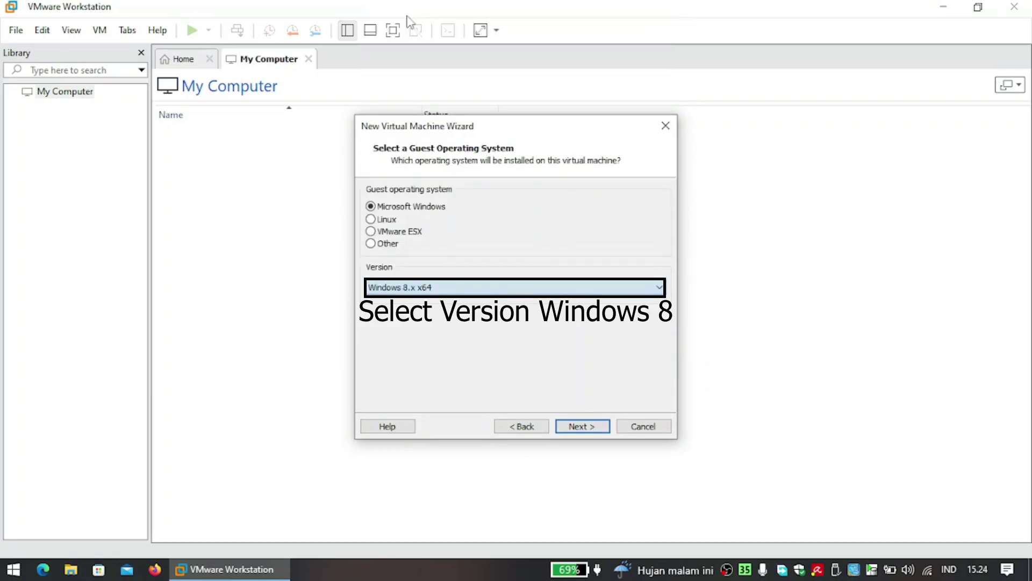
left_click(595, 429)
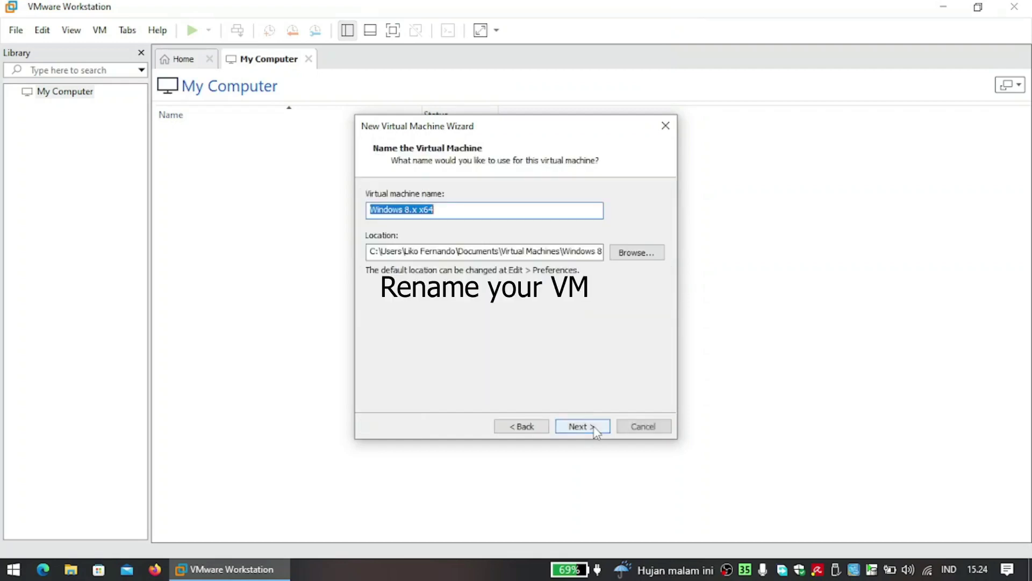
- Name the virtual machine Windows 8 Build 8375 and create it with the default 60 GB split disk
left_click(411, 209)
left_click_drag(412, 209, 512, 209)
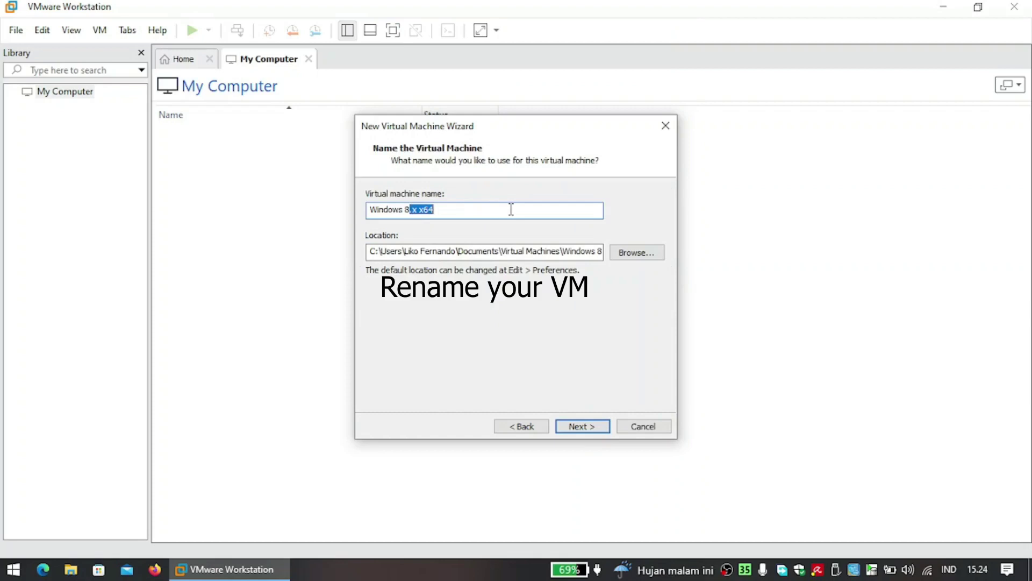
type("Build 8375")
left_click(595, 430)
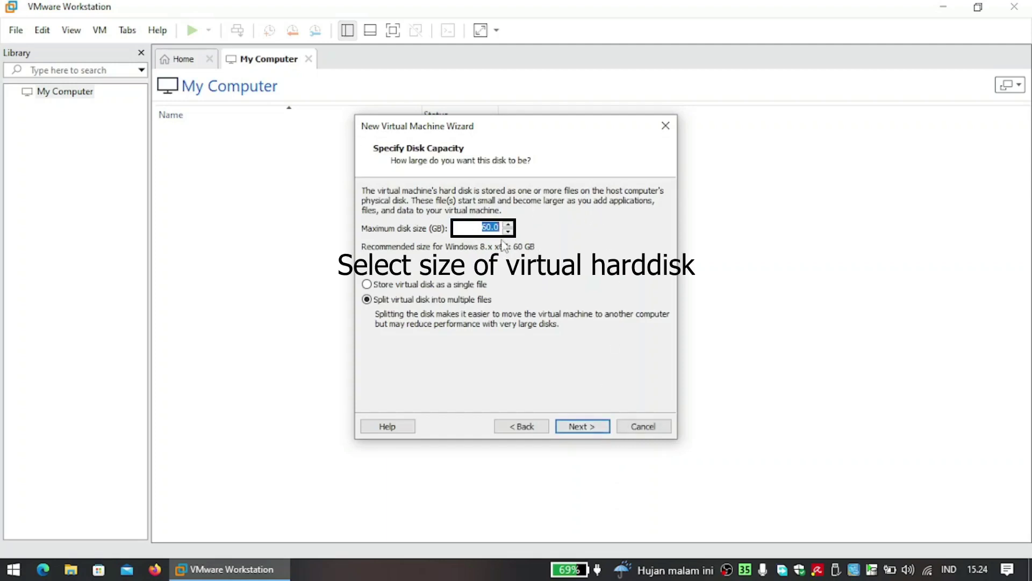
left_click(583, 427)
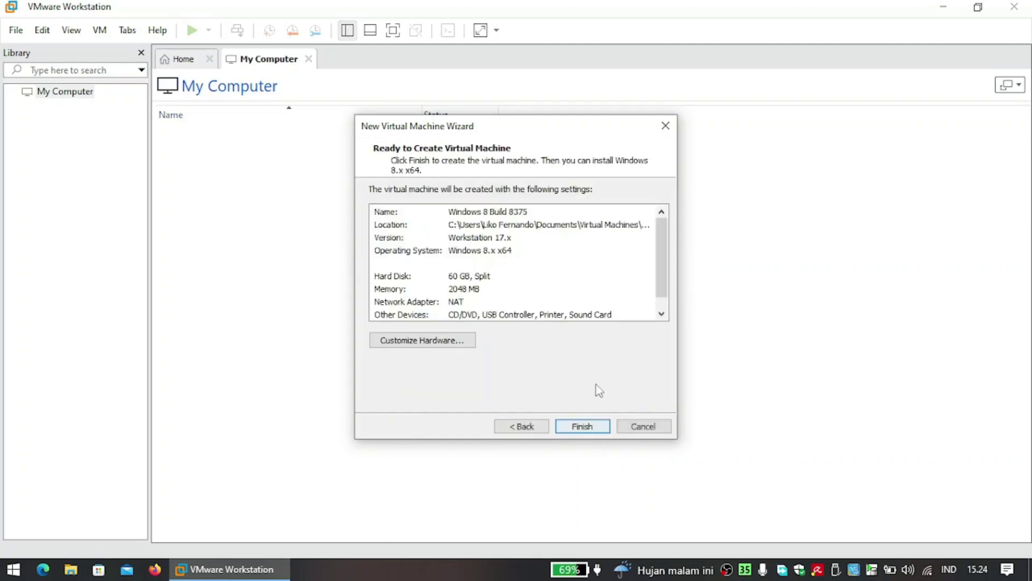
left_click(584, 424)
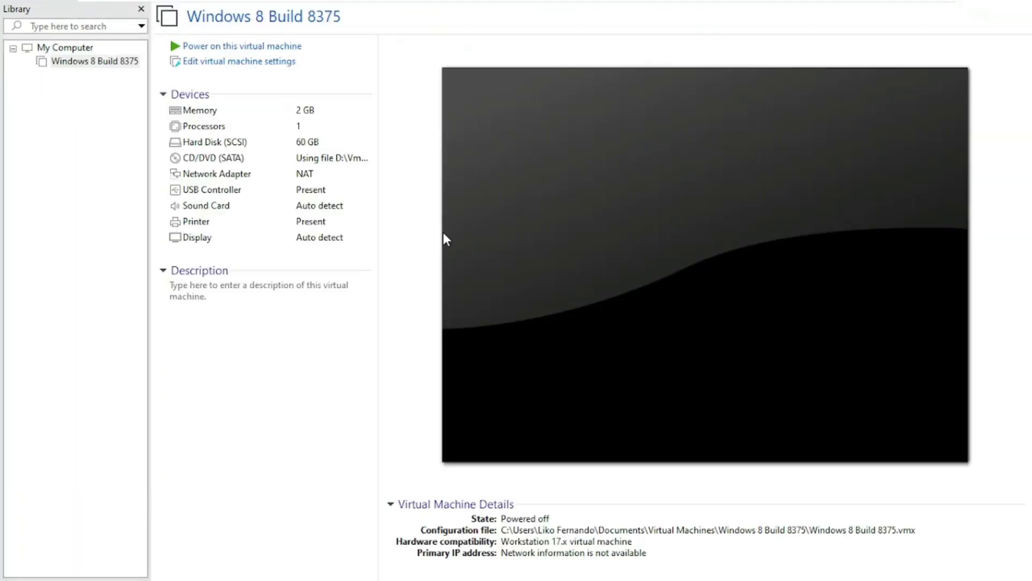
- Power on the Windows 8 Build 8375 virtual machine and enable Free stretch for its display
left_click(264, 49)
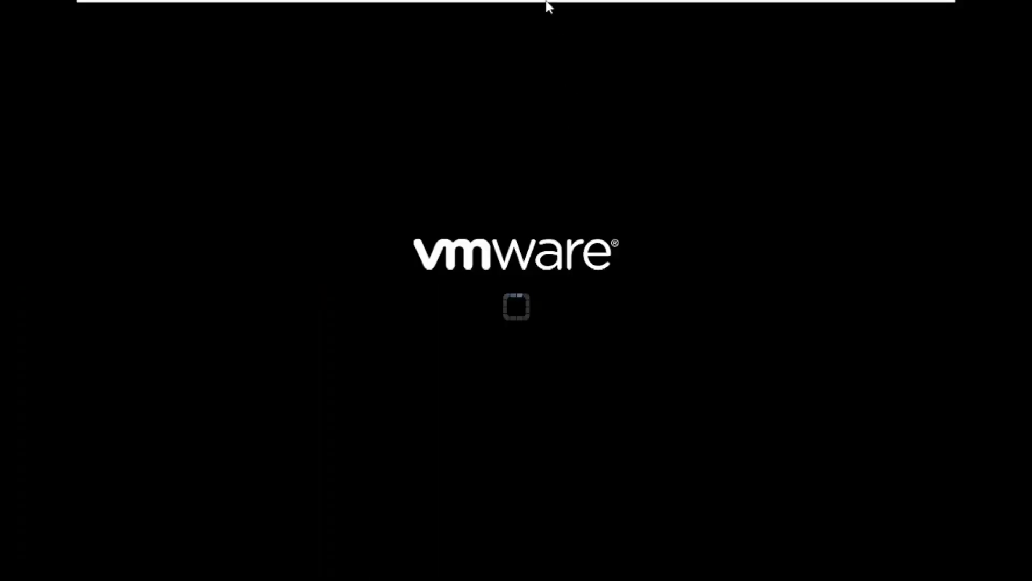
mouse_move(547, 5)
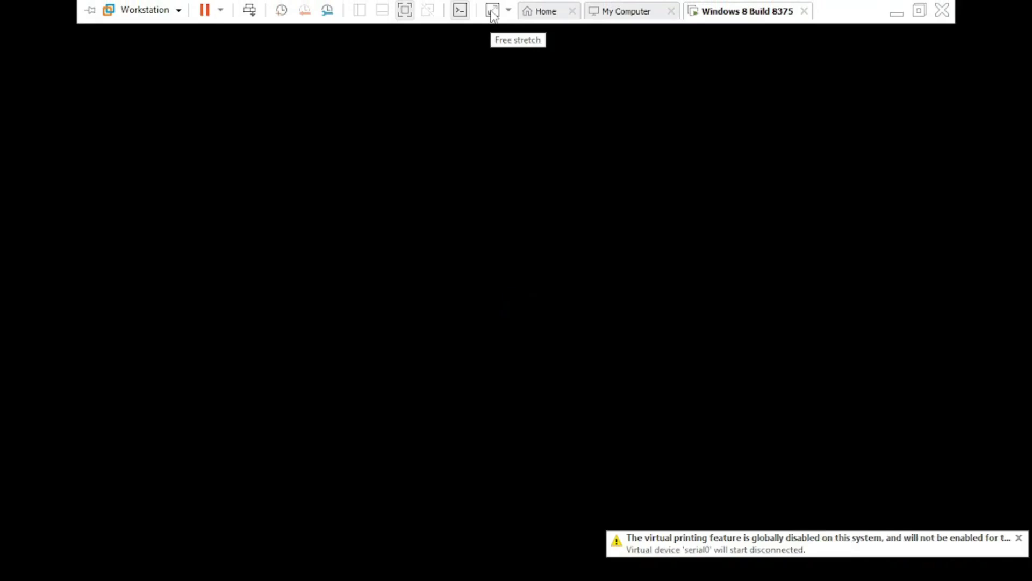
left_click(518, 30)
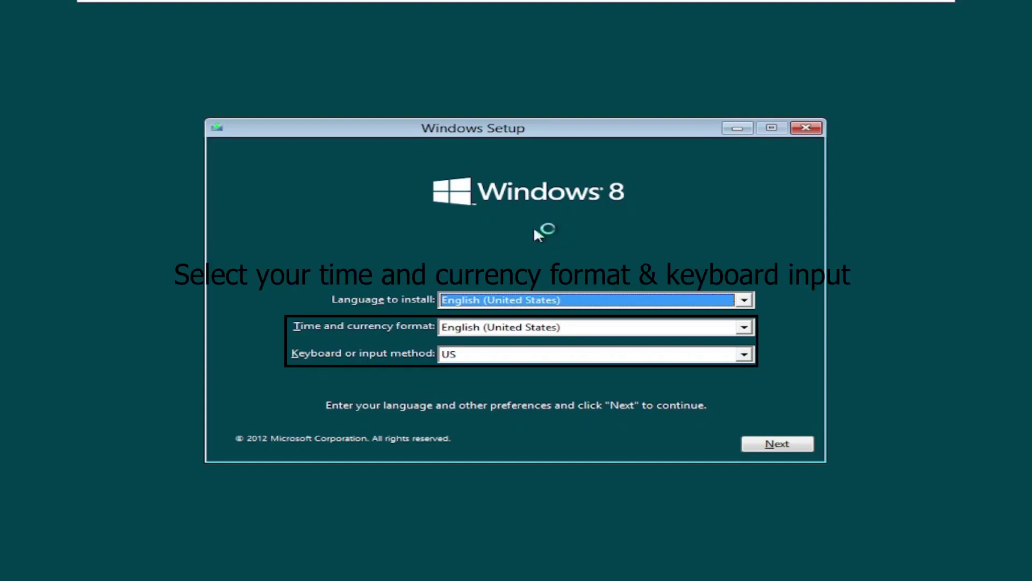
- Set the time and currency format to Indonesian (Indonesia) and proceed with the US keyboard layout
left_click(500, 327)
key("i")
key("i")
key("i")
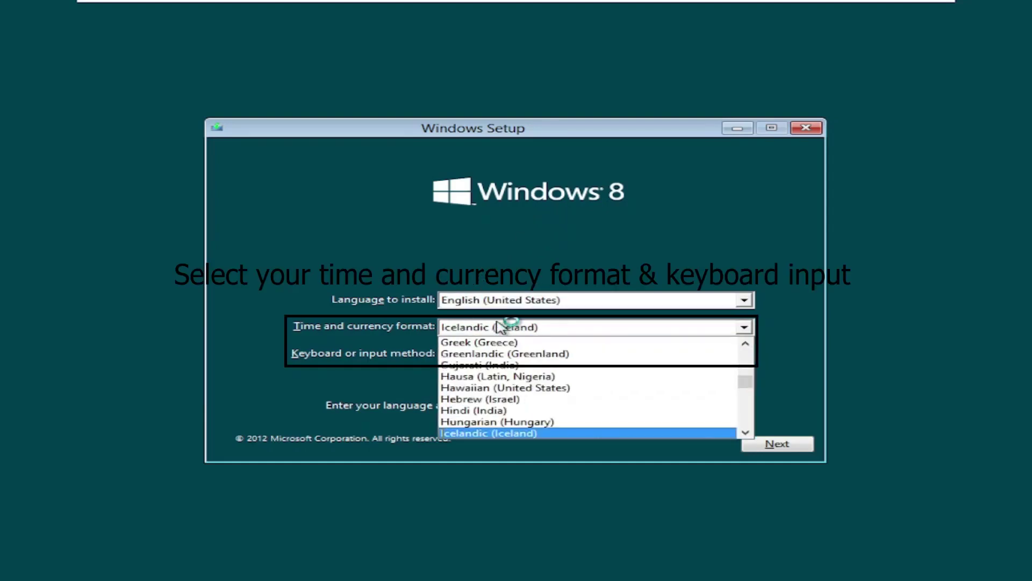
key("Return")
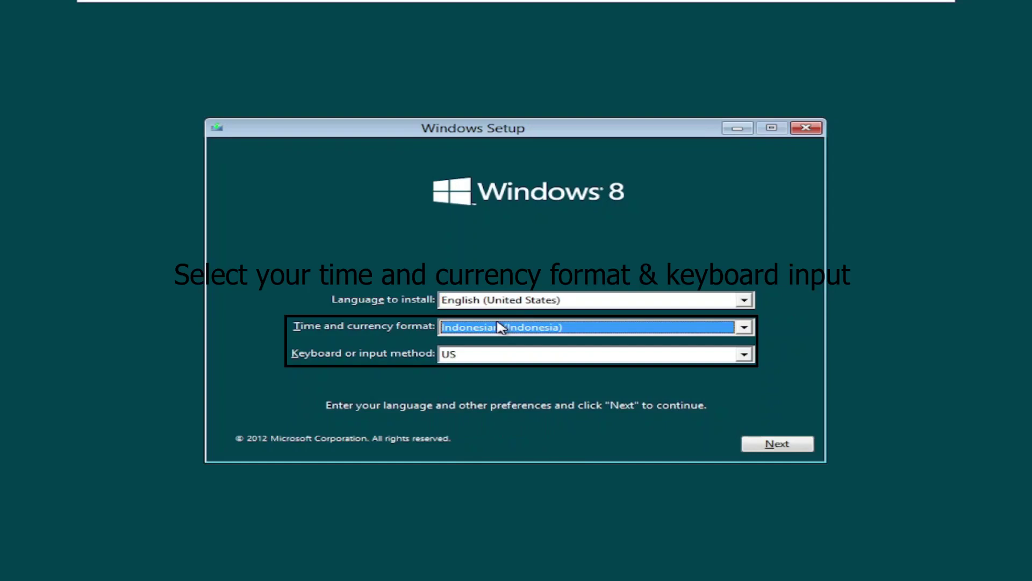
left_click(787, 444)
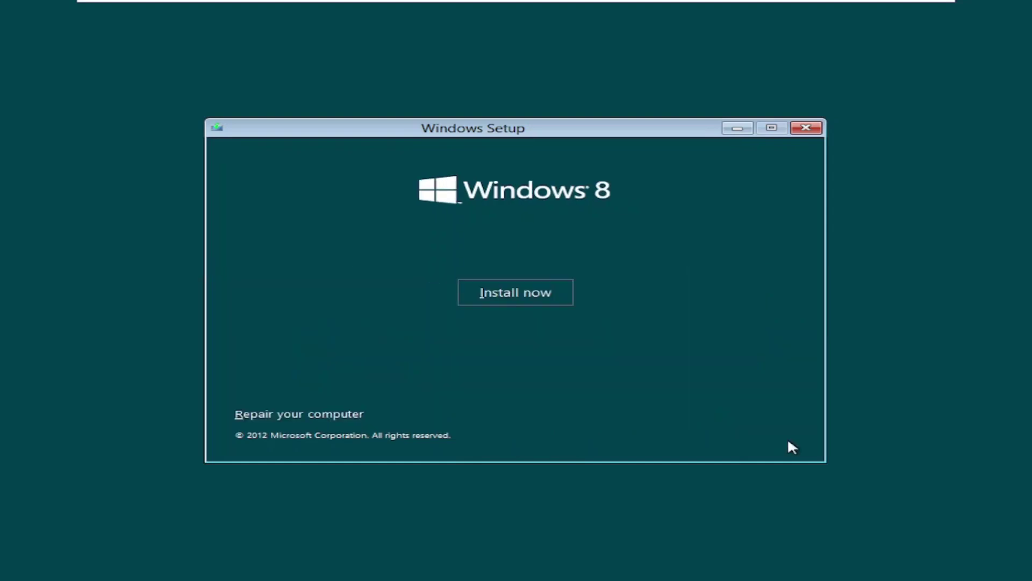
- Start the Windows 8 installation and enter the product key to continue to the license terms
left_click(515, 297)
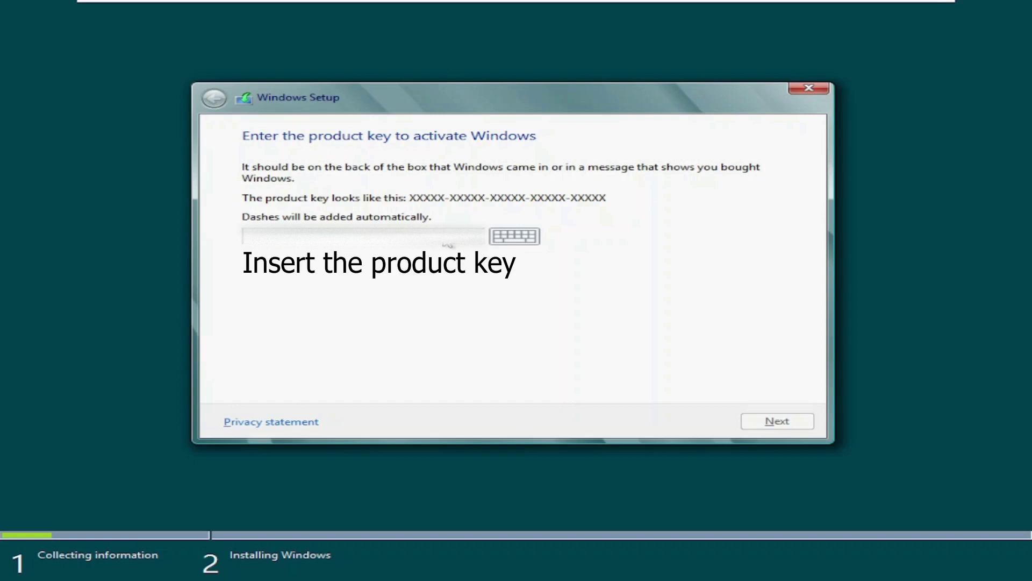
type("XXXXX")
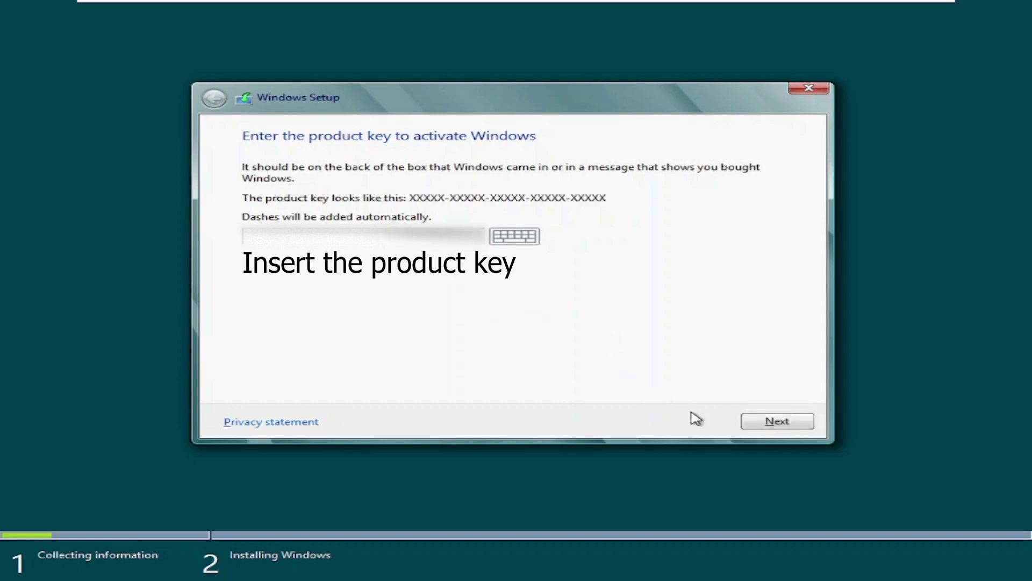
left_click(769, 423)
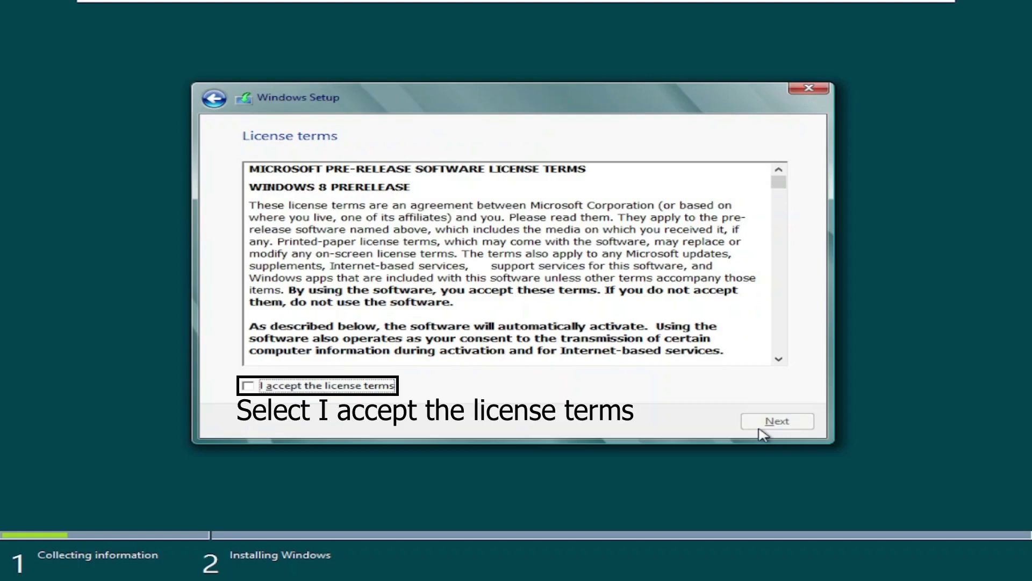
- Accept the license terms and choose the Custom: Install Windows only (advanced) installation type
left_click(322, 386)
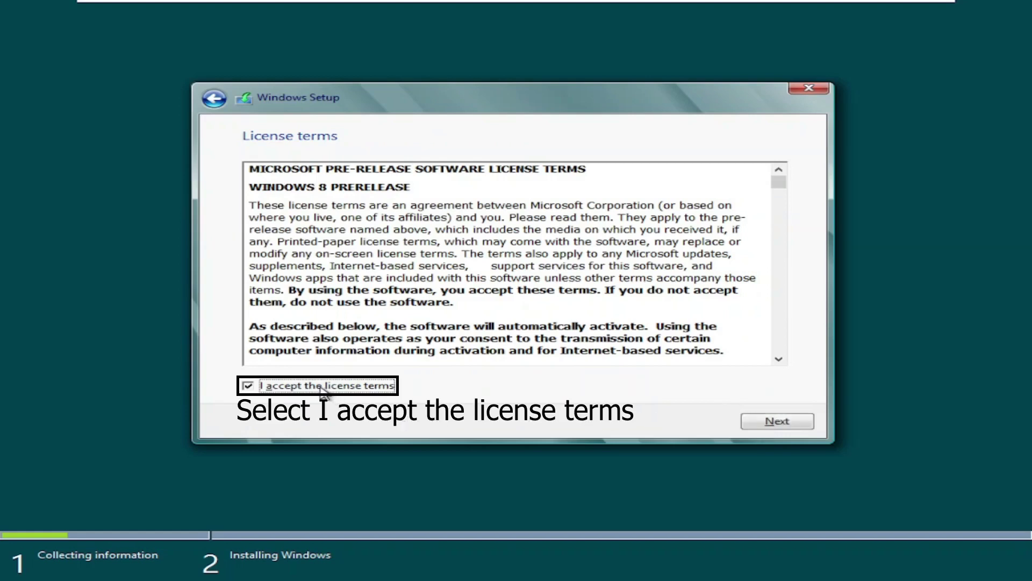
left_click(773, 423)
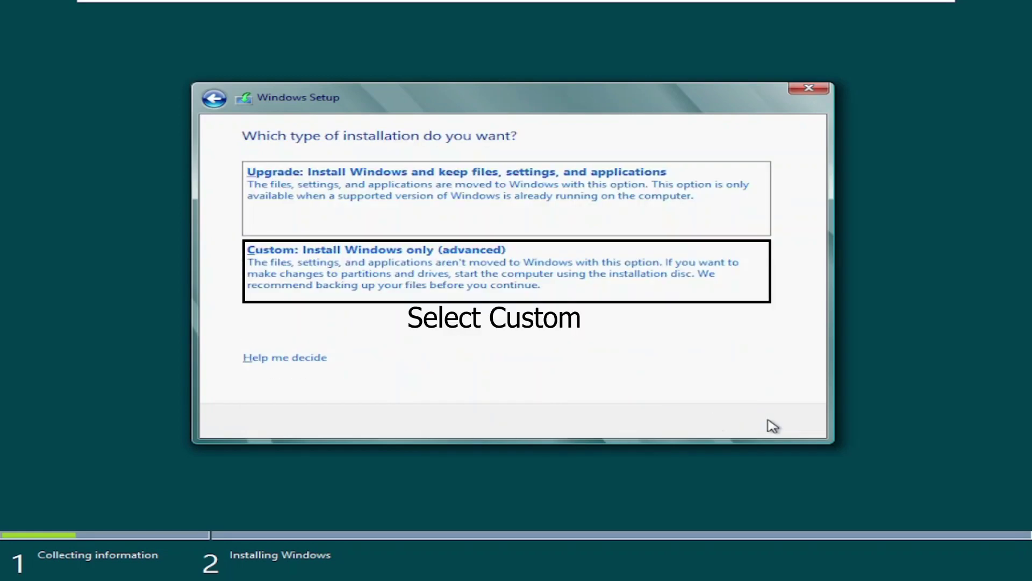
left_click(525, 279)
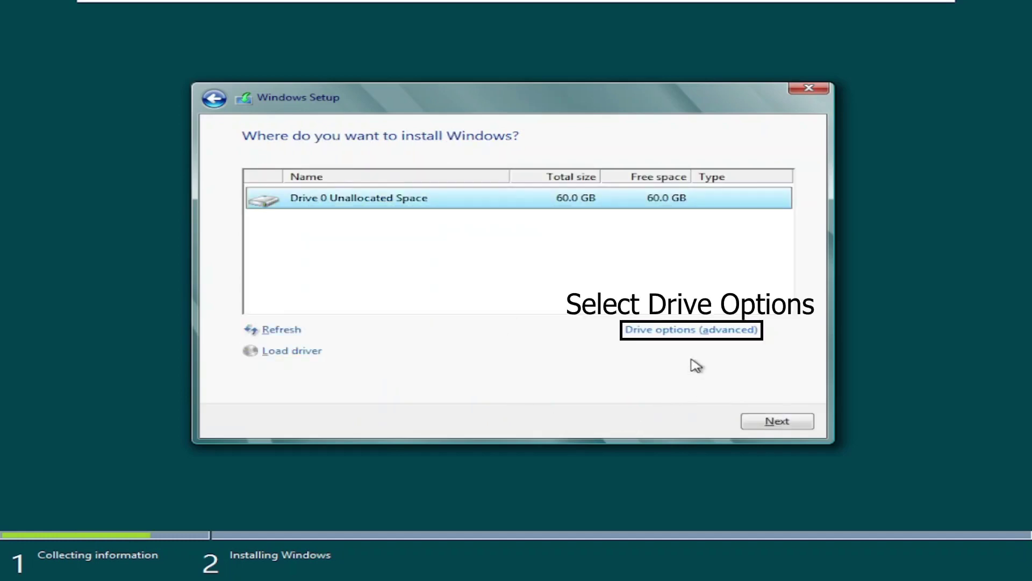
- Create a new 61440 MB partition from Drive 0's unallocated space, allowing additional system partitions
left_click(701, 330)
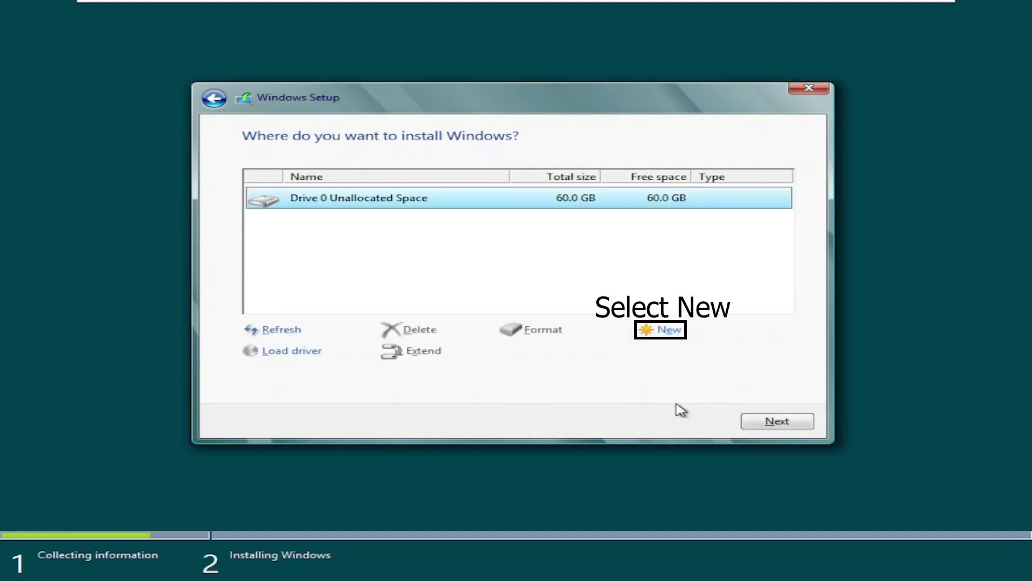
left_click(669, 332)
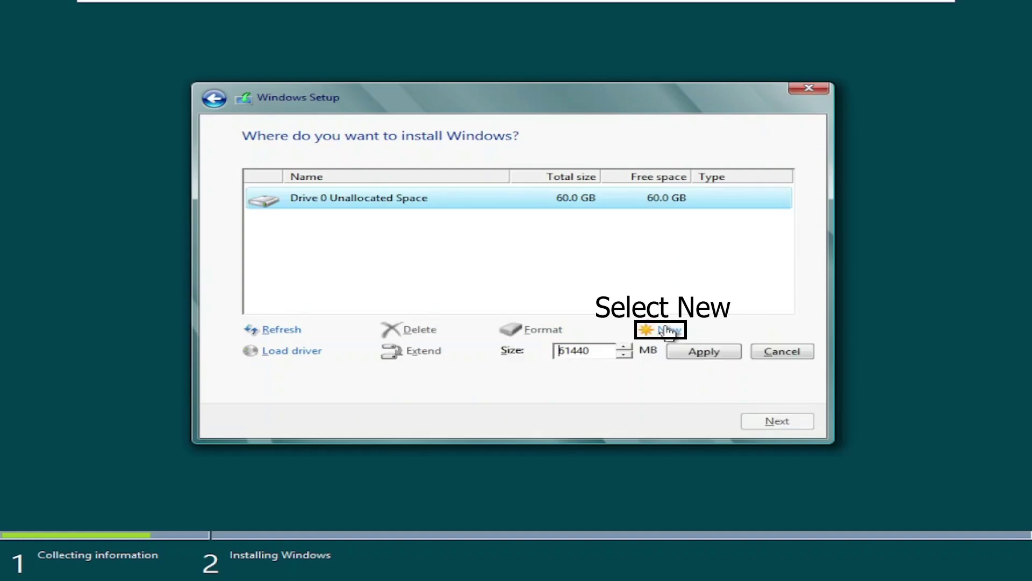
left_click(715, 354)
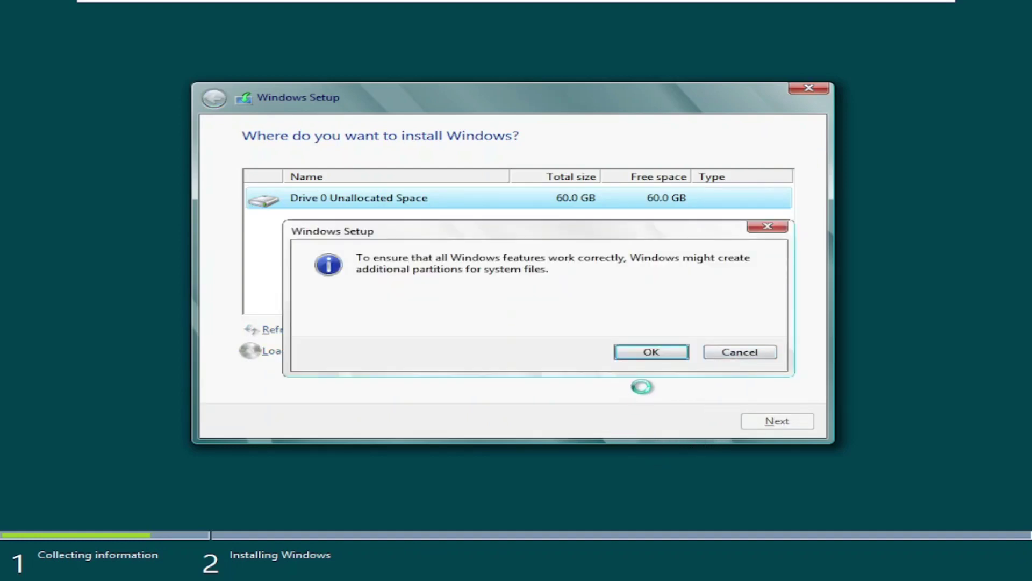
left_click(653, 355)
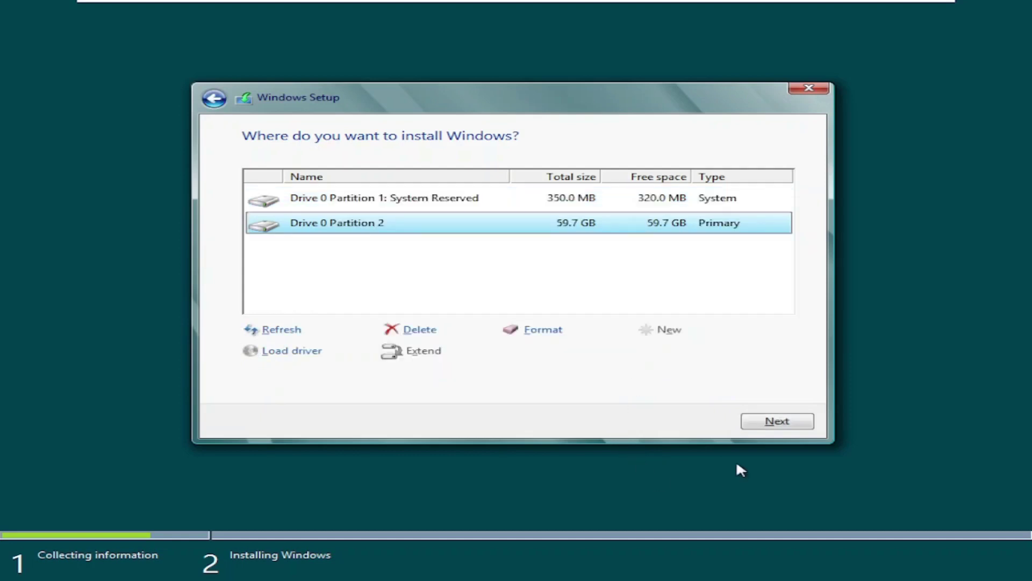
- Install Windows on Drive 0 Partition 2 and restart the virtual machine once setup asks for it
left_click(774, 421)
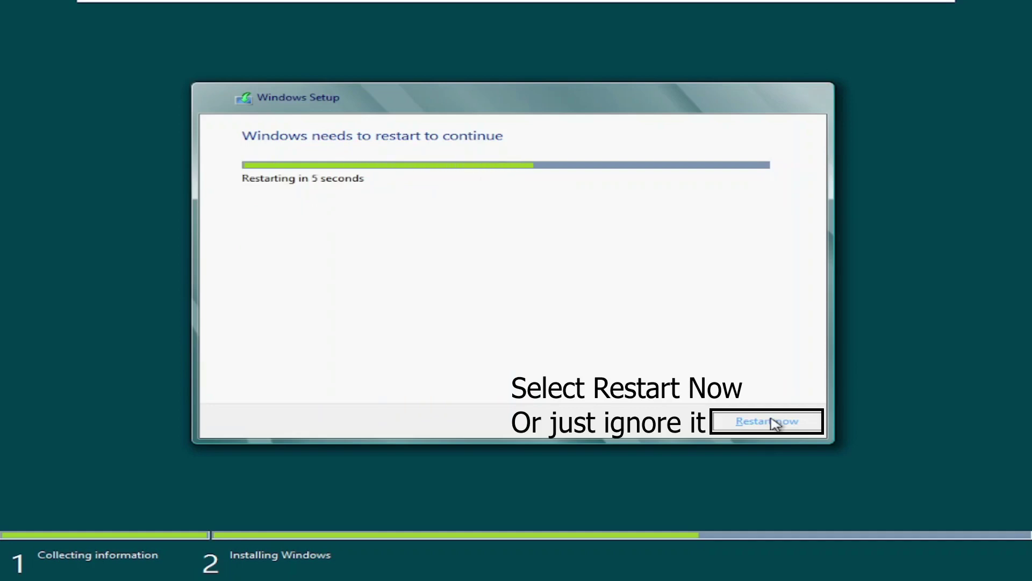
left_click(775, 423)
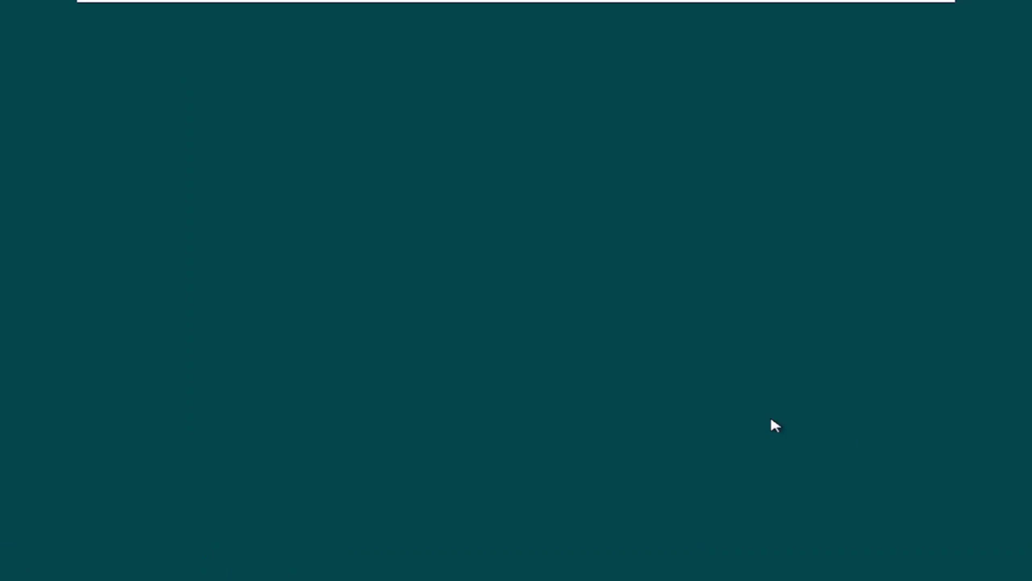
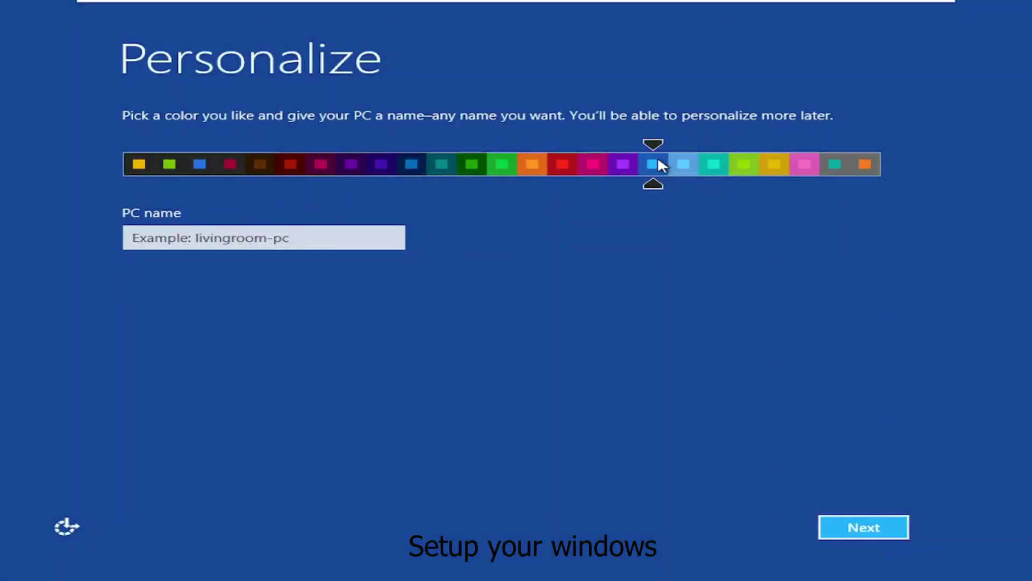
- Pick the dark navy color scheme and name the PC VMware-VM in the Personalize setup
left_click_drag(371, 167, 403, 163)
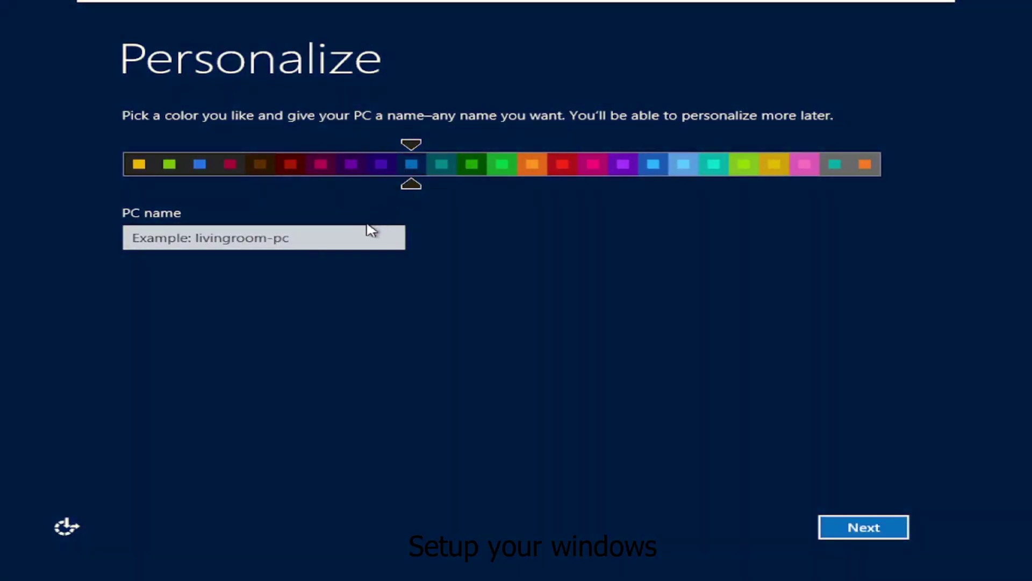
left_click(349, 241)
type("V")
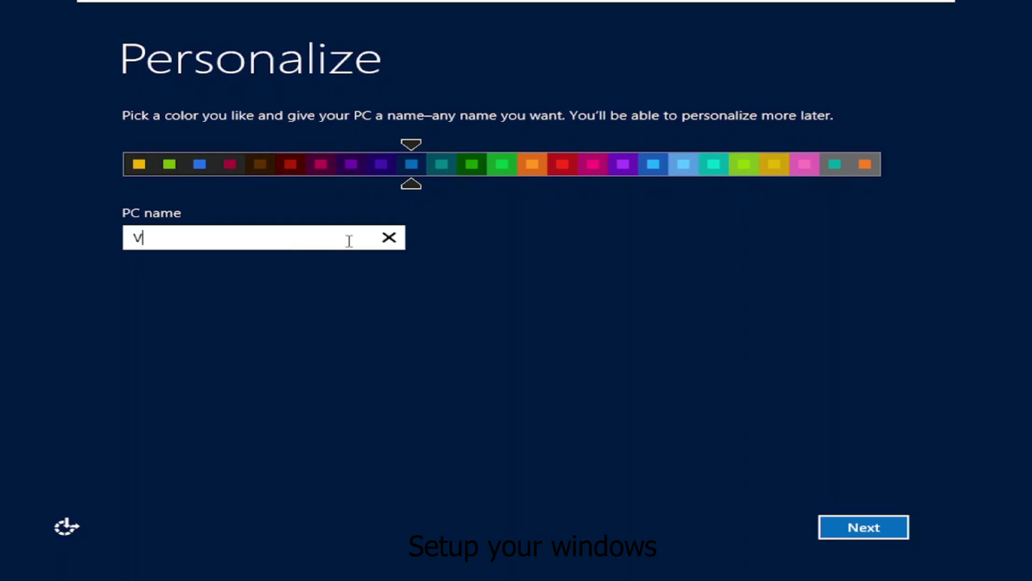
type("Mware-VM")
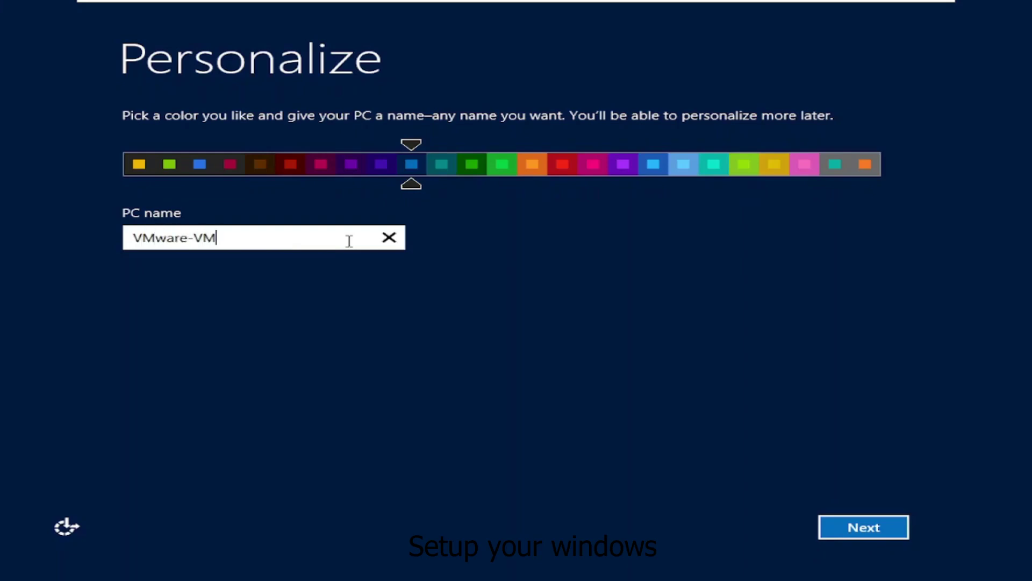
left_click(853, 527)
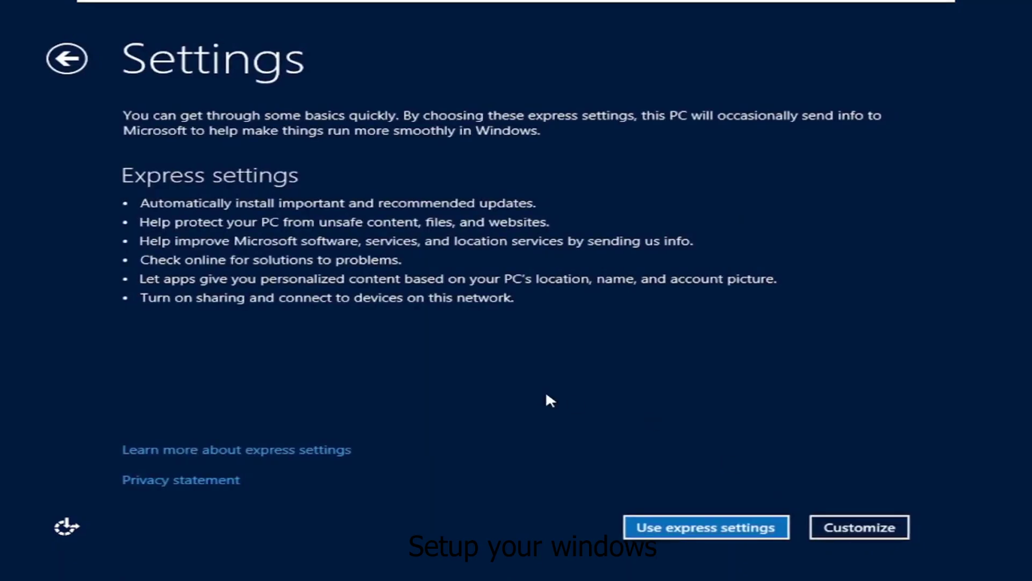
- Customize the Windows settings, declining sharing and device connections on this network and choosing not to set up Windows Update
left_click(855, 525)
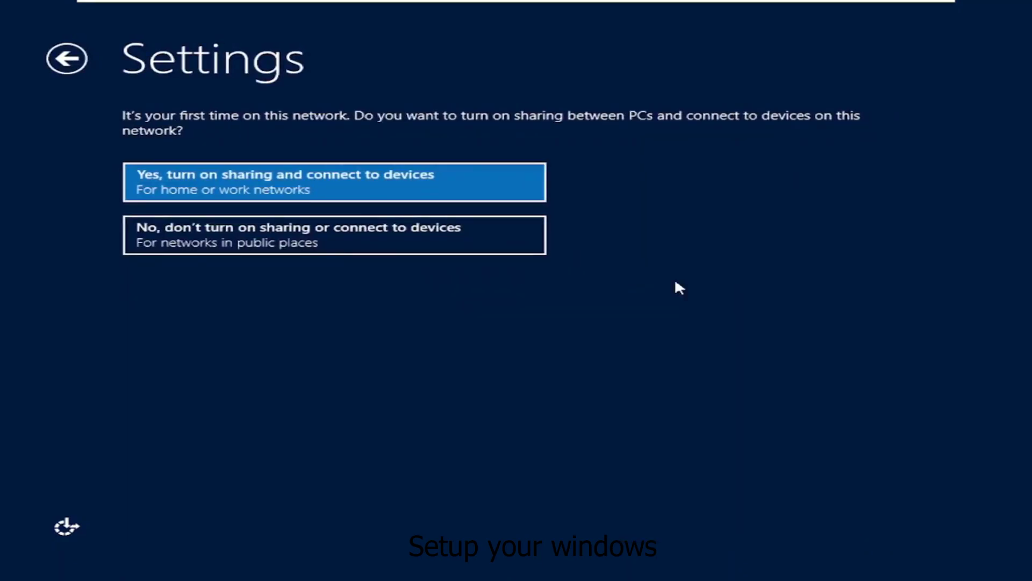
left_click(340, 233)
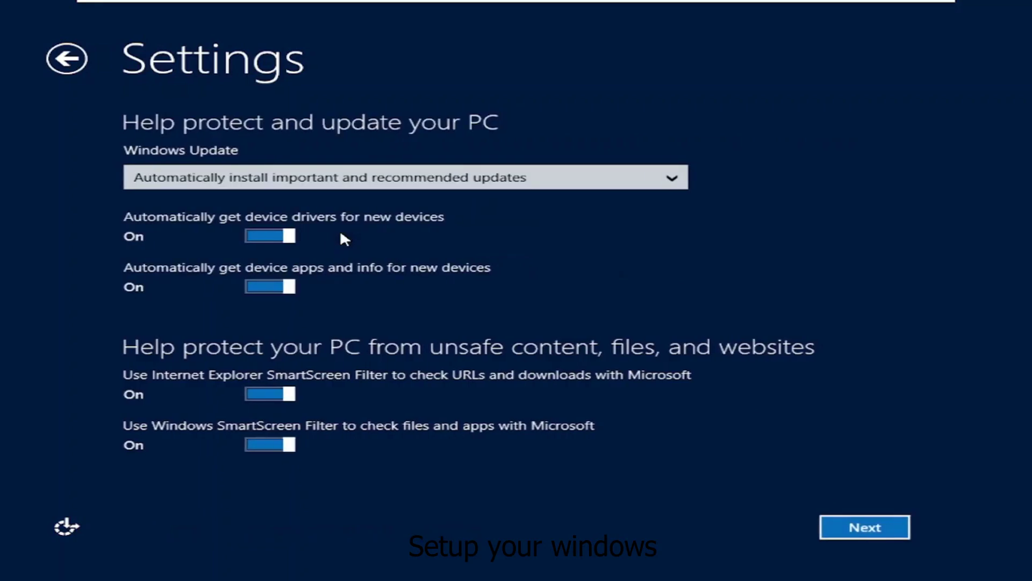
left_click(345, 177)
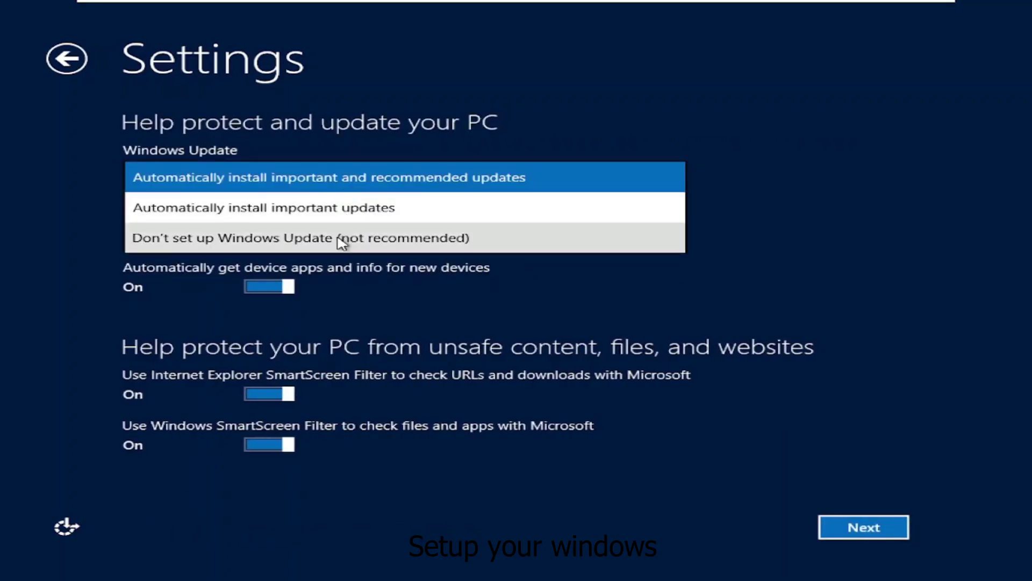
key("Escape")
- Turn off automatic device drivers, automatic device apps and info, and both SmartScreen Filter options, and continue
left_click(277, 236)
left_click(285, 287)
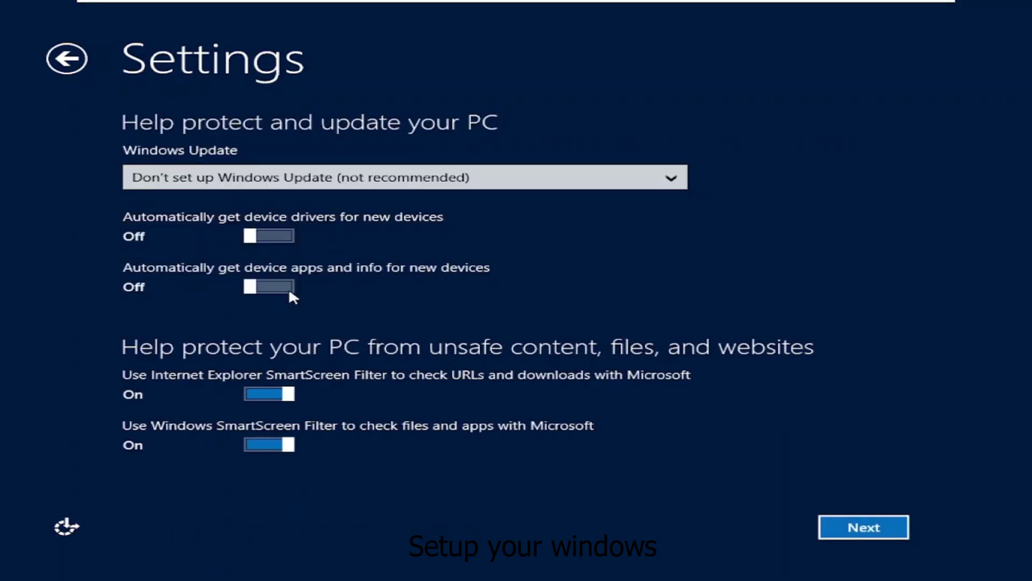
left_click(288, 393)
left_click(293, 446)
left_click(887, 540)
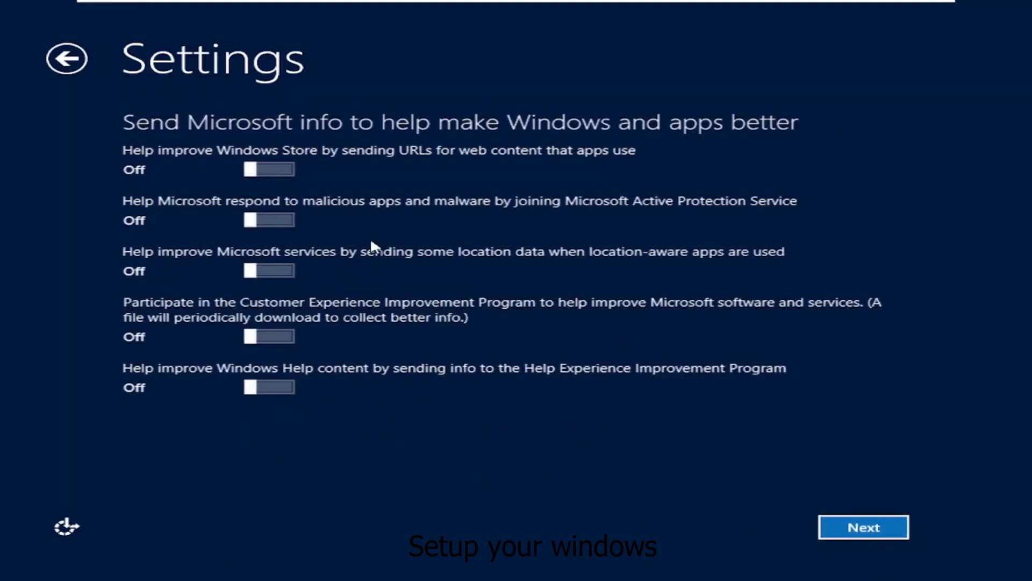
- Keep sending info to Microsoft off and turn off all the online problem-solution and app info sharing options
left_click(884, 528)
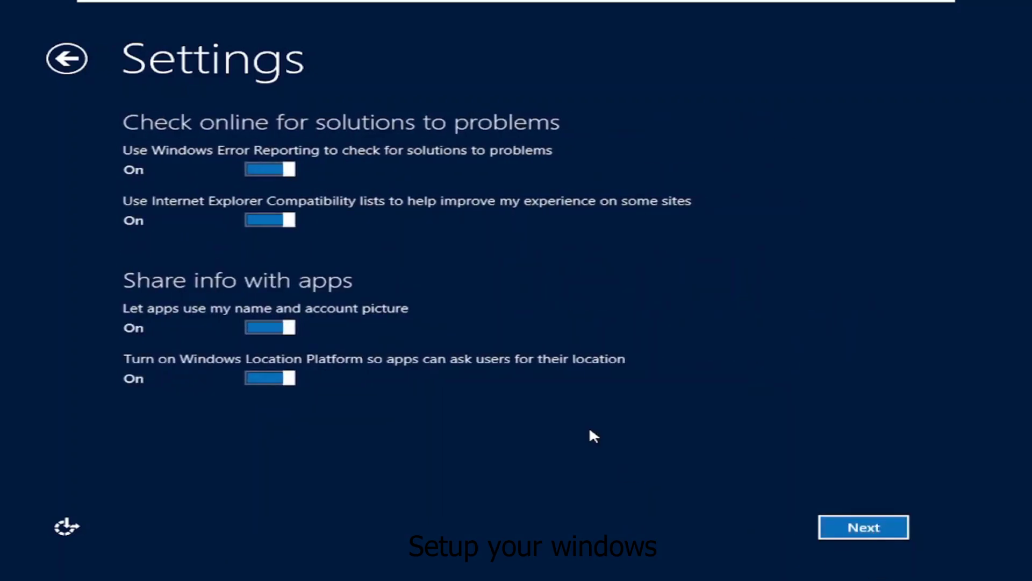
left_click(293, 170)
left_click(288, 220)
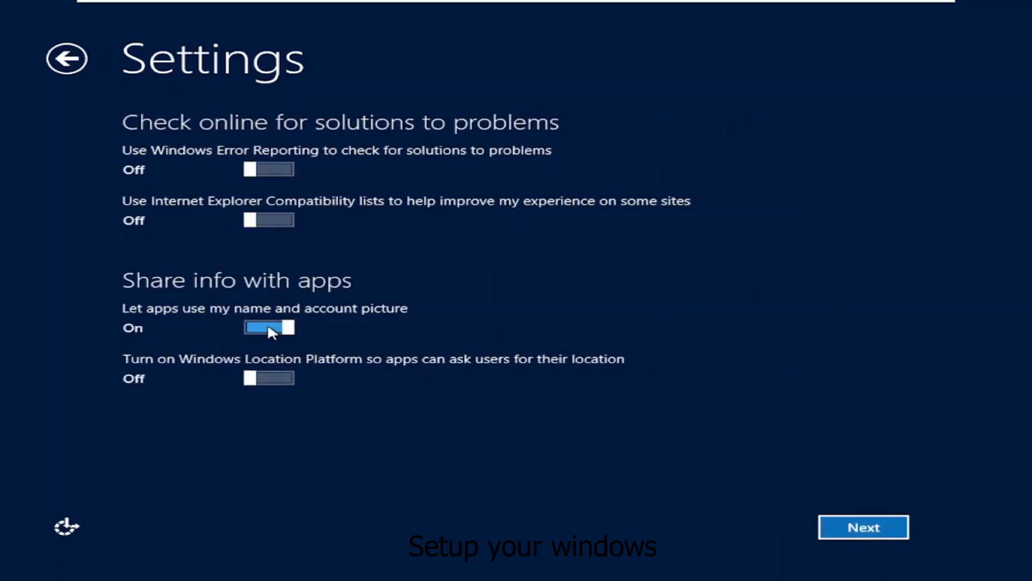
left_click(271, 328)
left_click(863, 529)
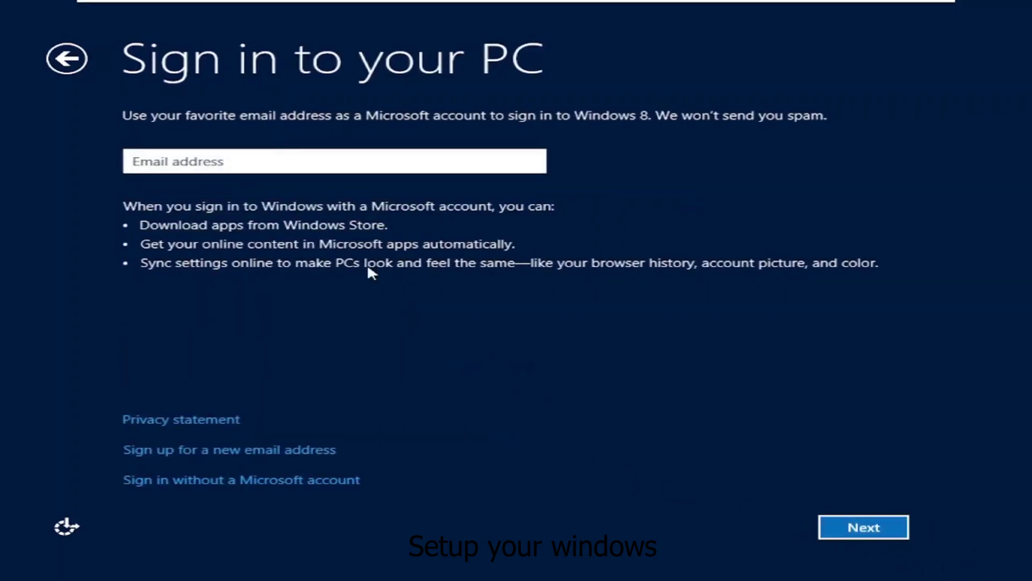
- Finish setup with a local account named VMware, without a Microsoft account or a password
left_click(195, 480)
left_click(869, 533)
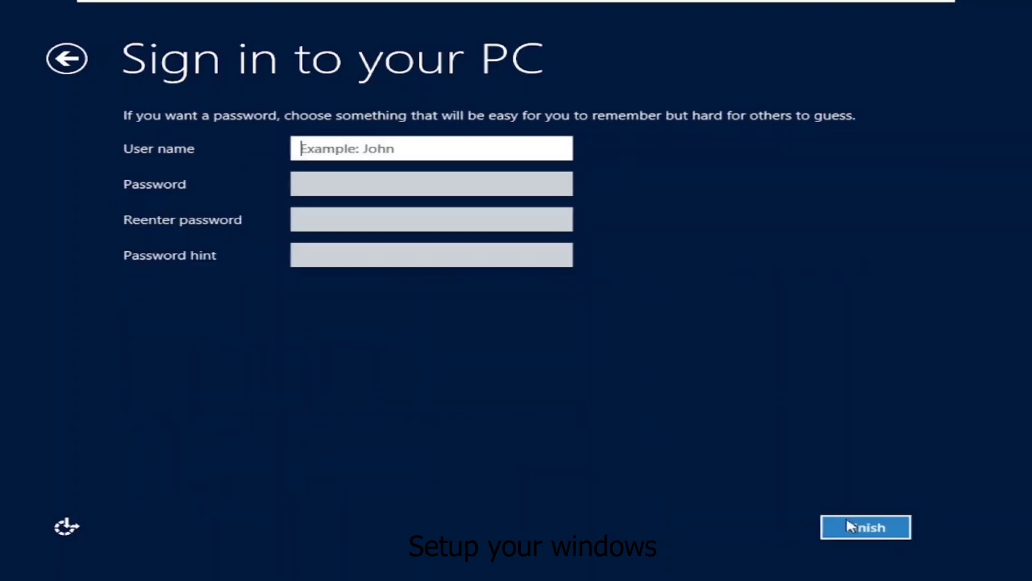
type("VMware")
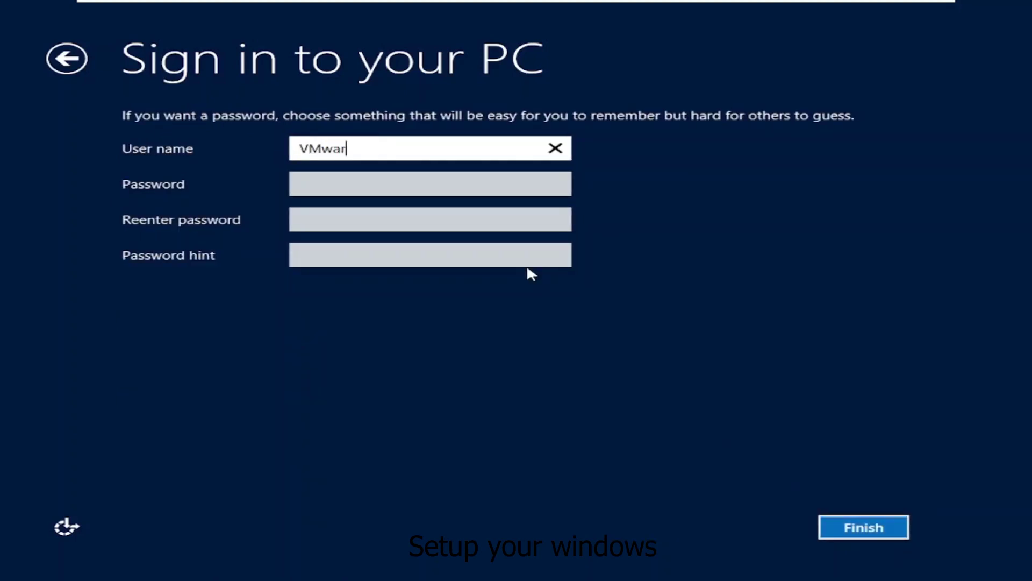
left_click(883, 527)
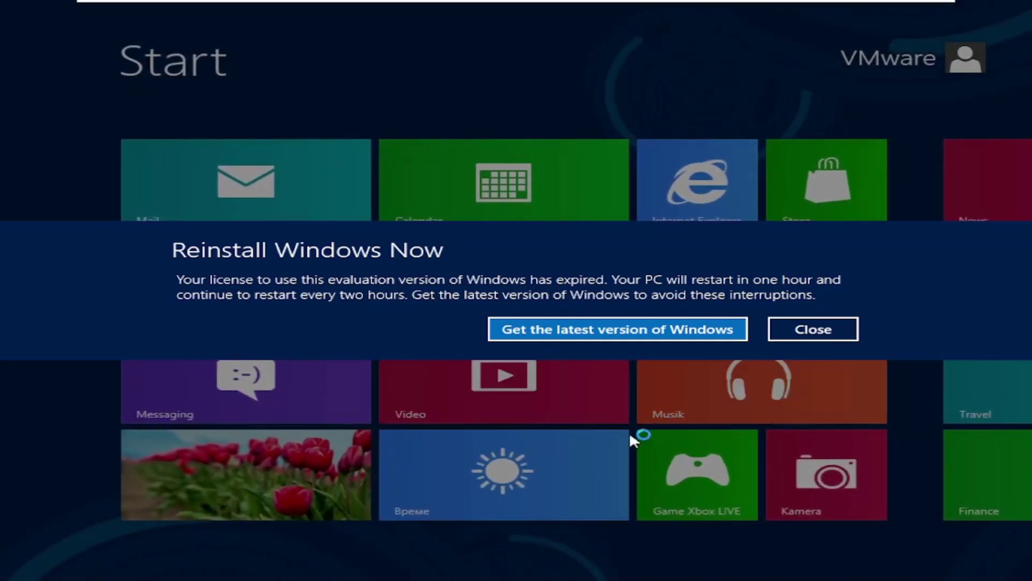
- Dismiss the Reinstall Windows Now notice and go to the desktop
left_click(809, 344)
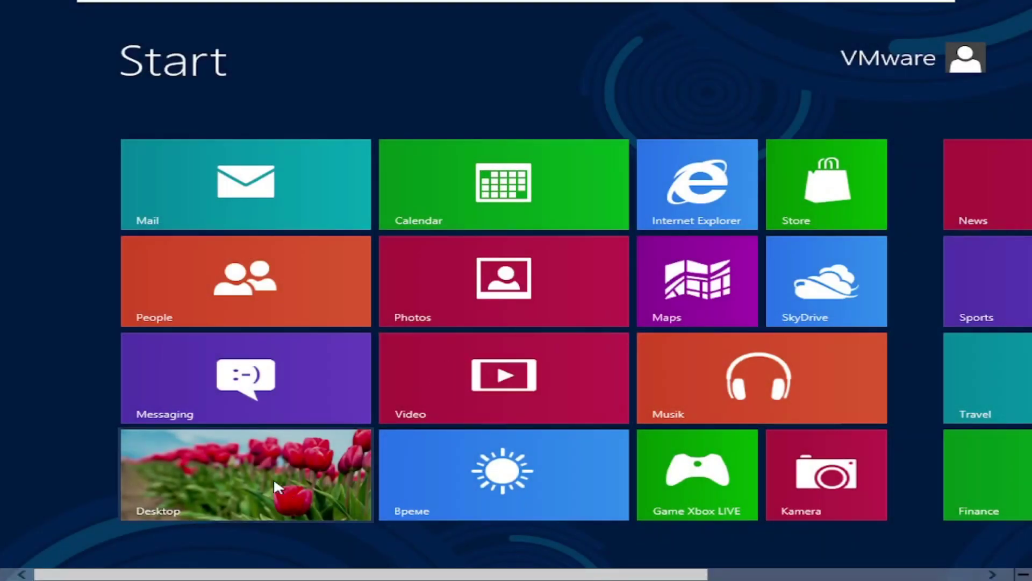
left_click(273, 477)
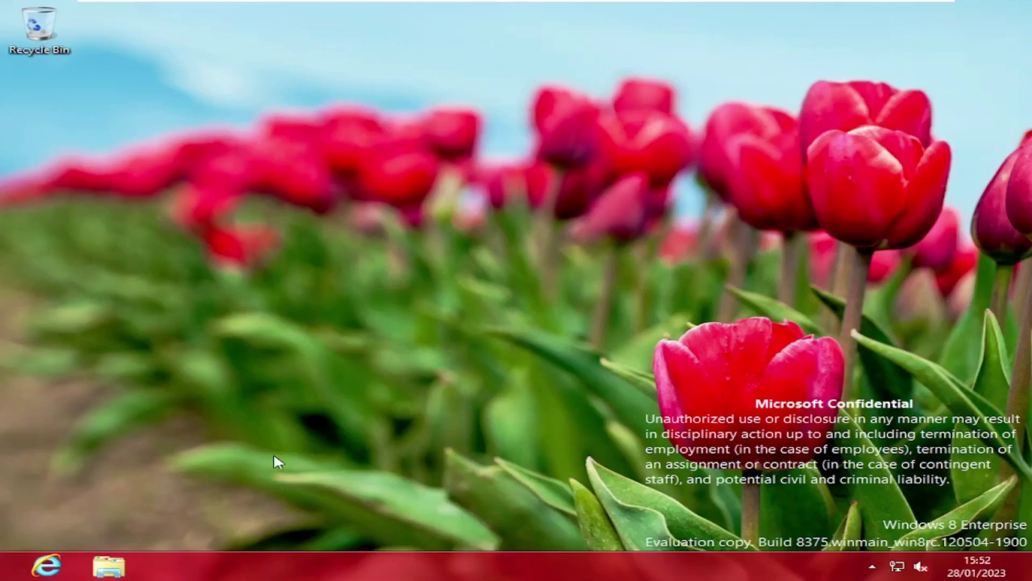
- Set the screen resolution to 1366 × 768 and keep the change
right_click(364, 139)
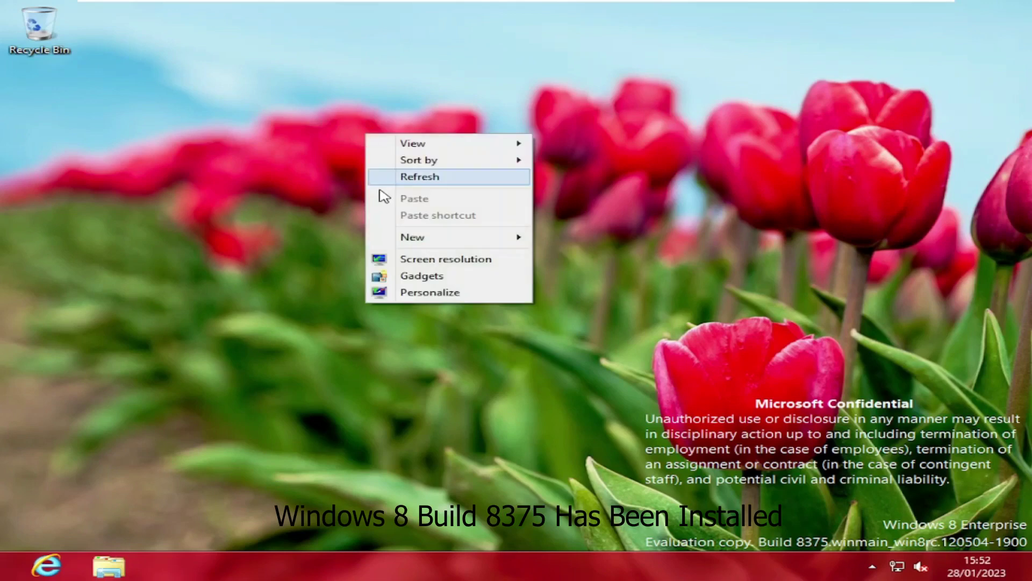
left_click(418, 259)
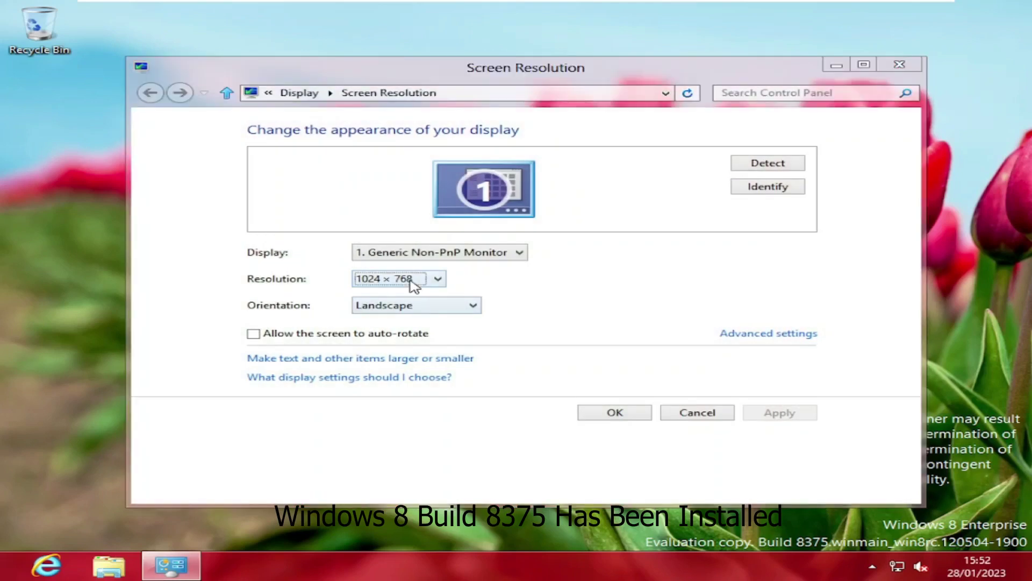
left_click(414, 284)
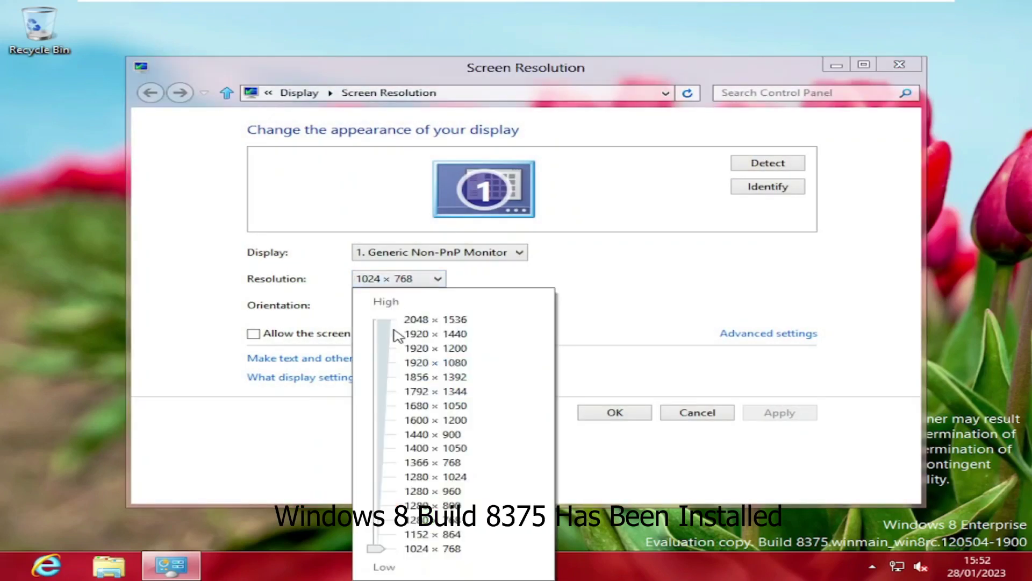
left_click(383, 462)
left_click(624, 421)
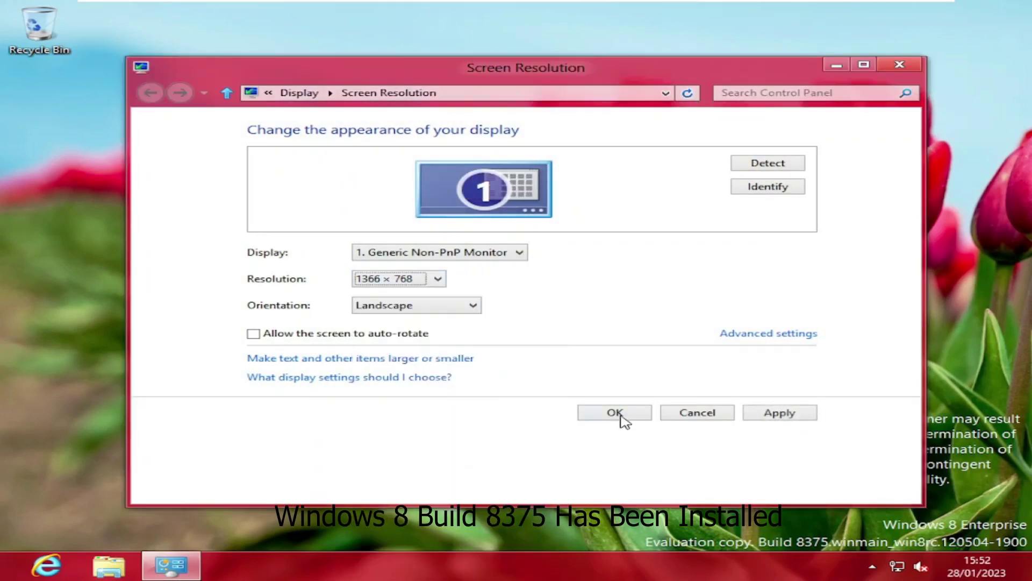
left_click(623, 421)
left_click(446, 277)
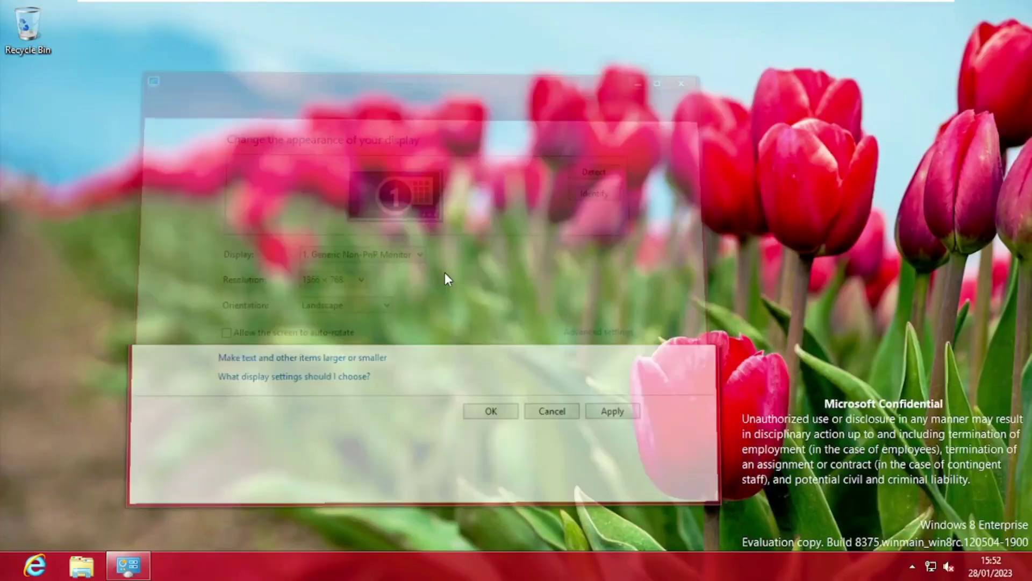
- Look through the Start screen's tiles and return to the desktop
mouse_move(1, 579)
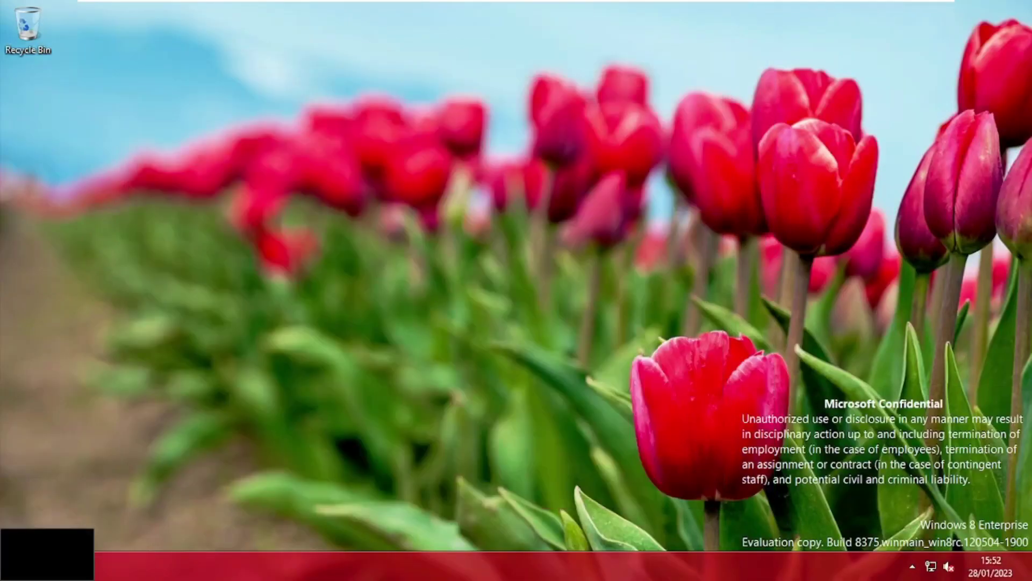
left_click(2, 578)
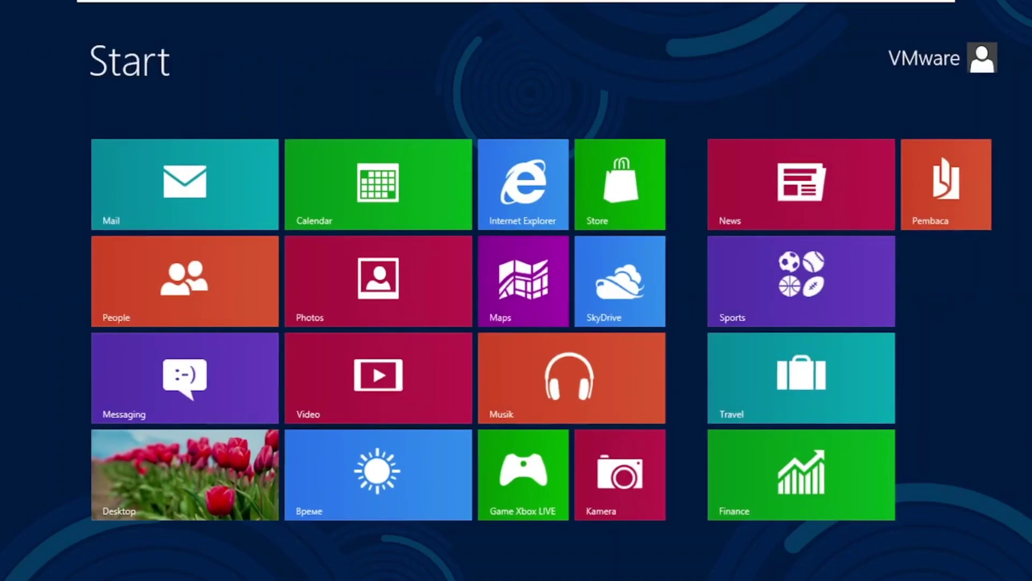
scroll(149, 460, "down", 1)
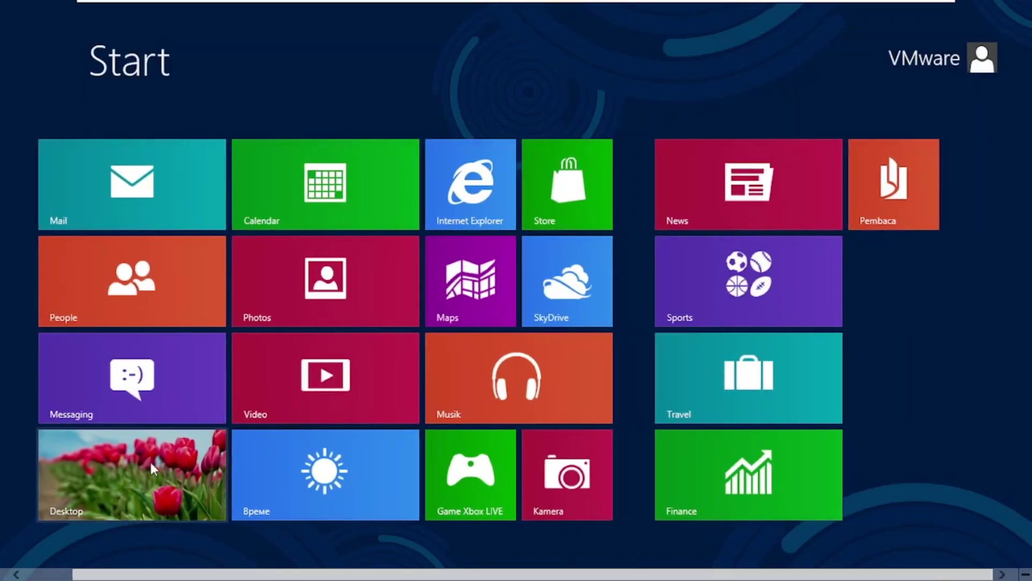
scroll(218, 408, "up", 1)
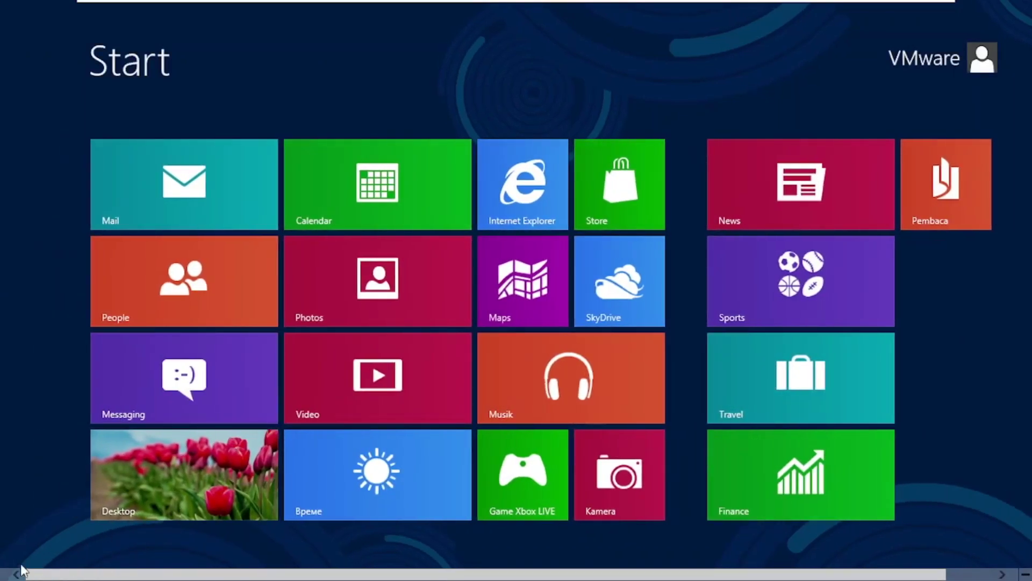
key("super")
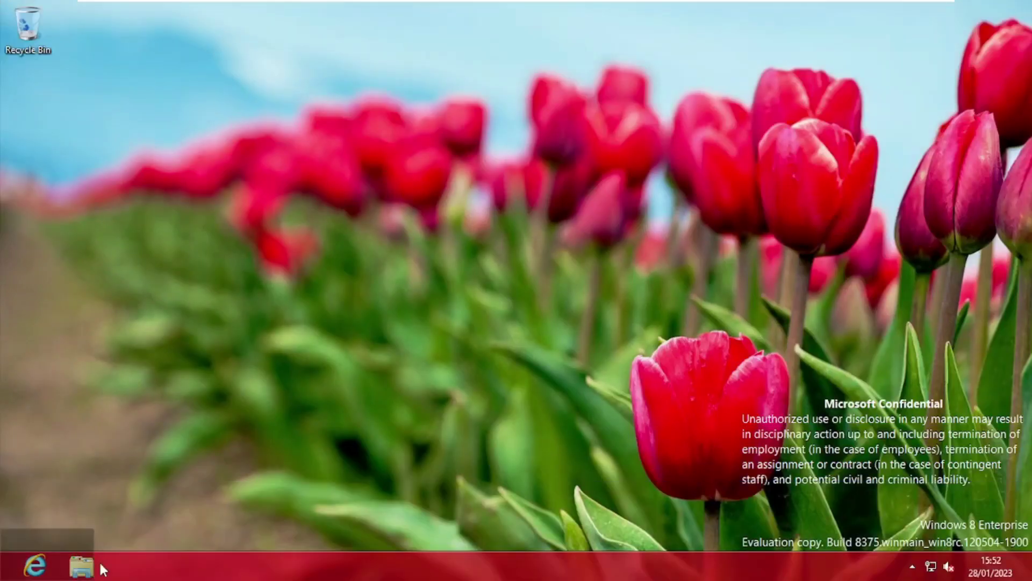
- View the computer's System properties from File Explorer, closing the Libraries window and moving the System window to the desktop's left edge
left_click(82, 566)
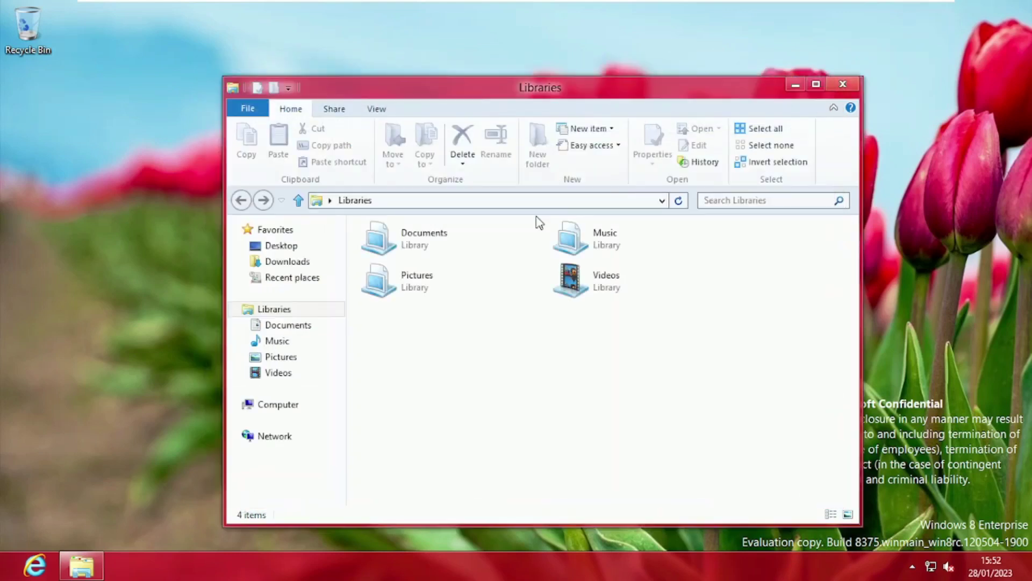
left_click(277, 410)
right_click(276, 410)
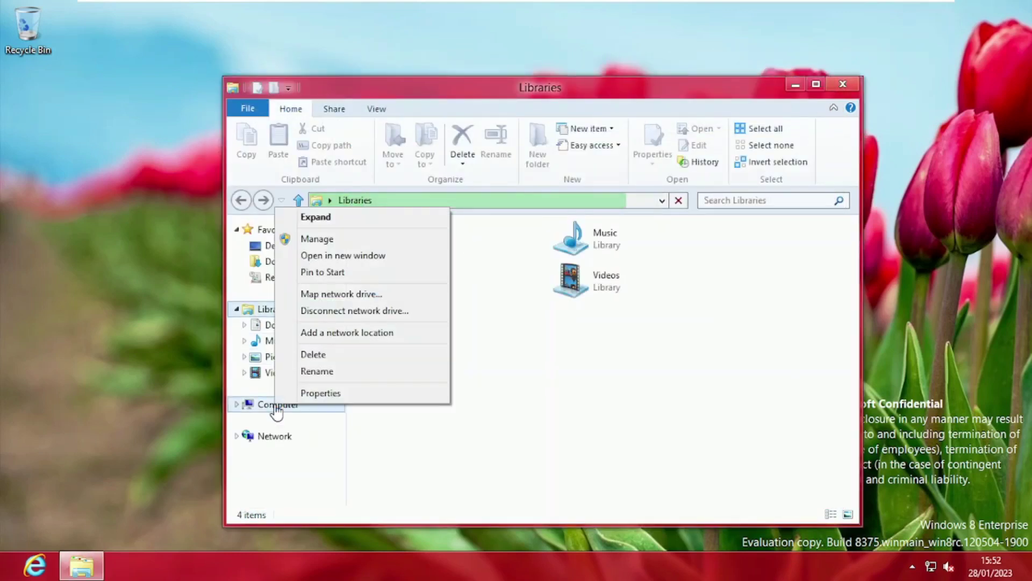
left_click(323, 392)
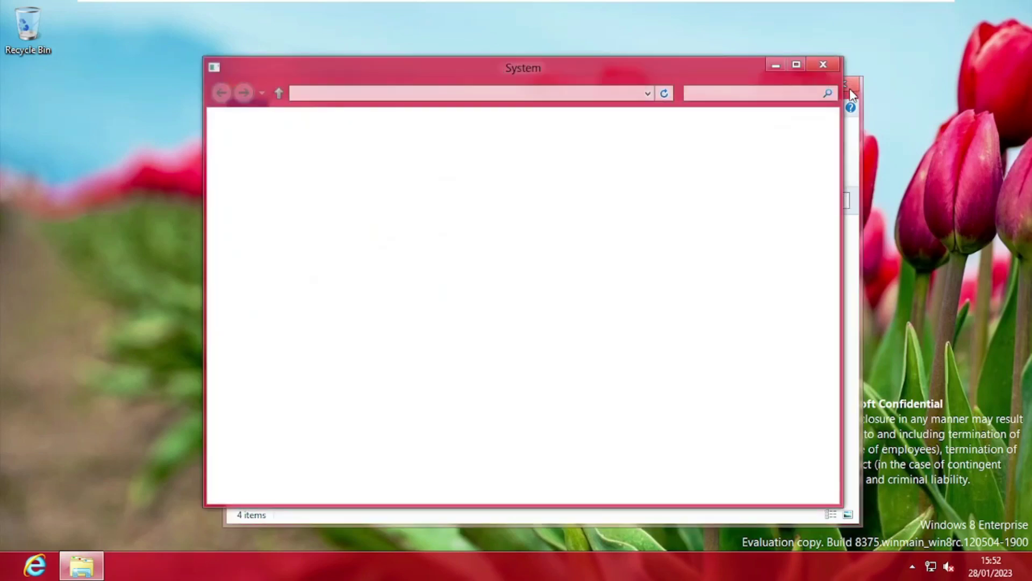
left_click(854, 85)
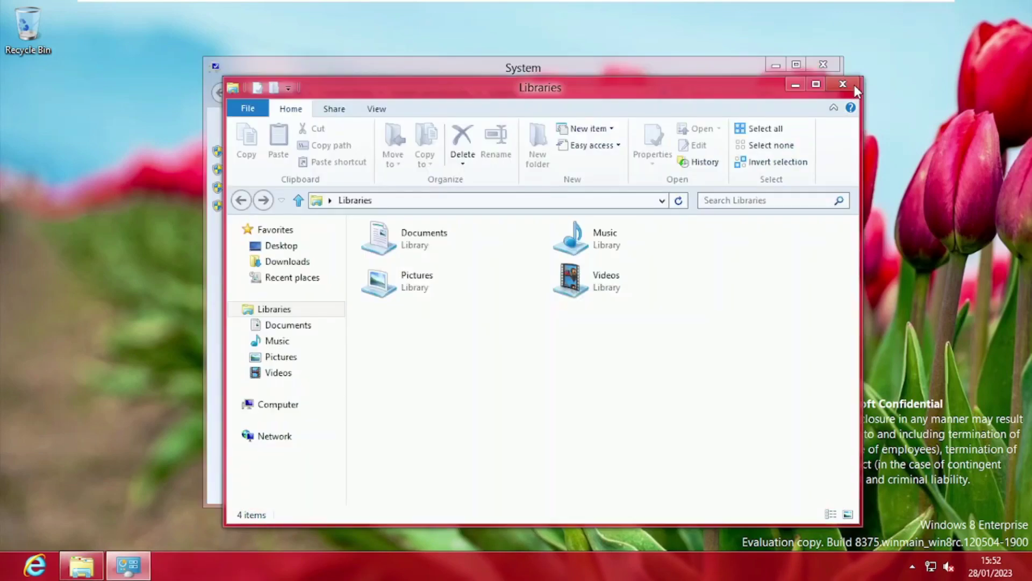
left_click_drag(624, 63, 420, 69)
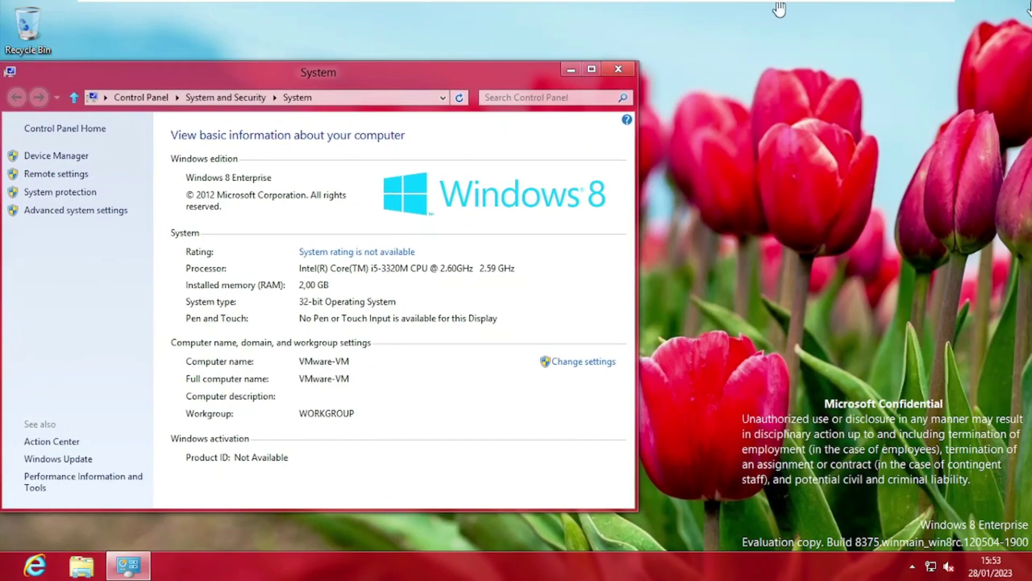
left_click(809, 195)
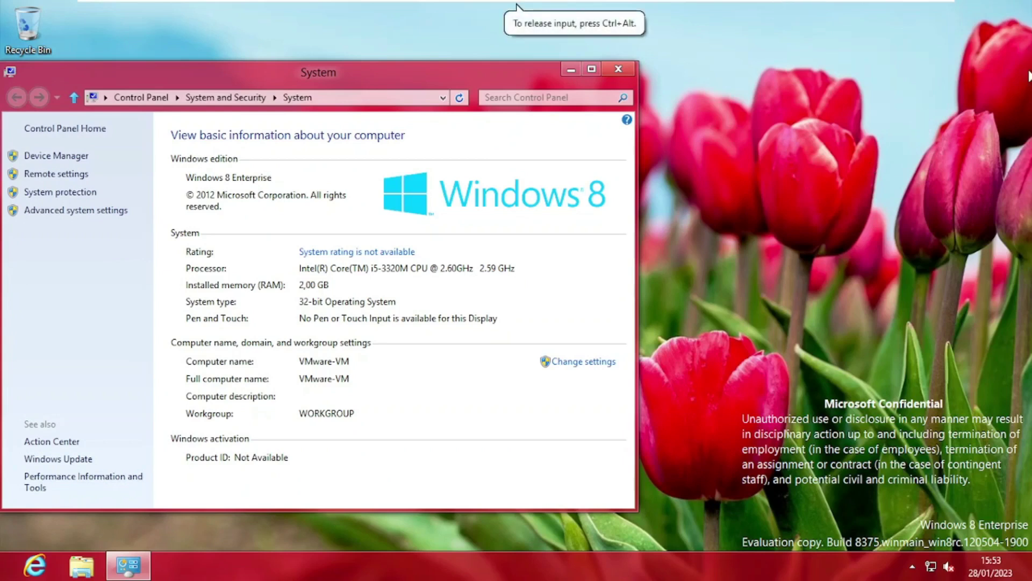
- Search the apps for winver, run it to check the Windows version beside the System window, and close About Windows
mouse_move(1030, 75)
mouse_move(1005, 161)
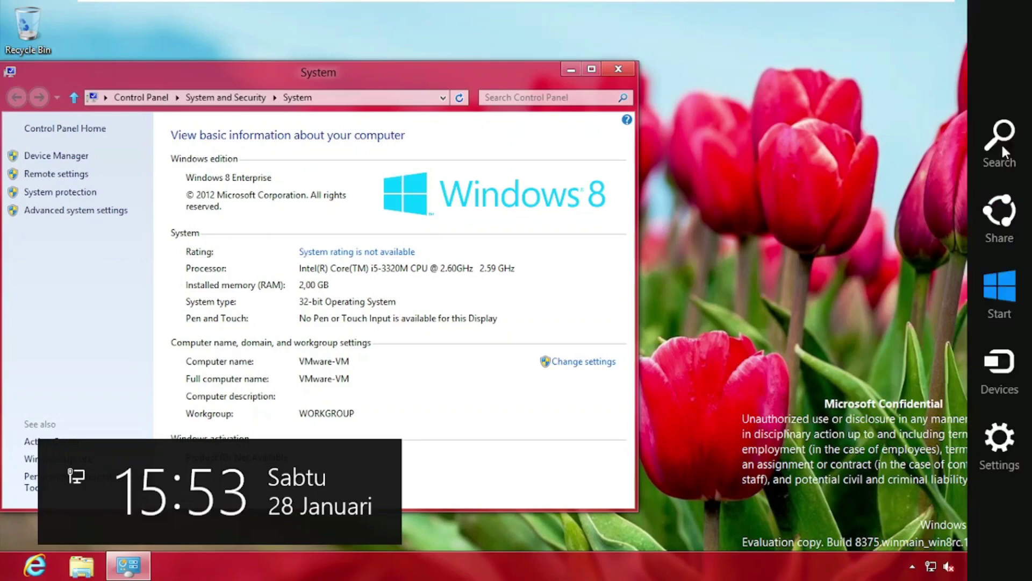
left_click(1001, 140)
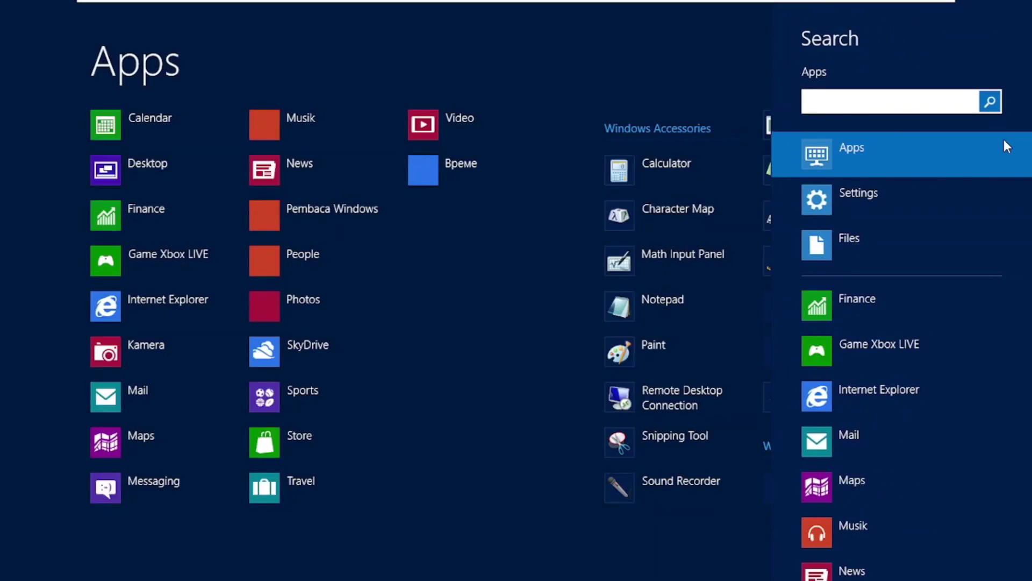
type("winver")
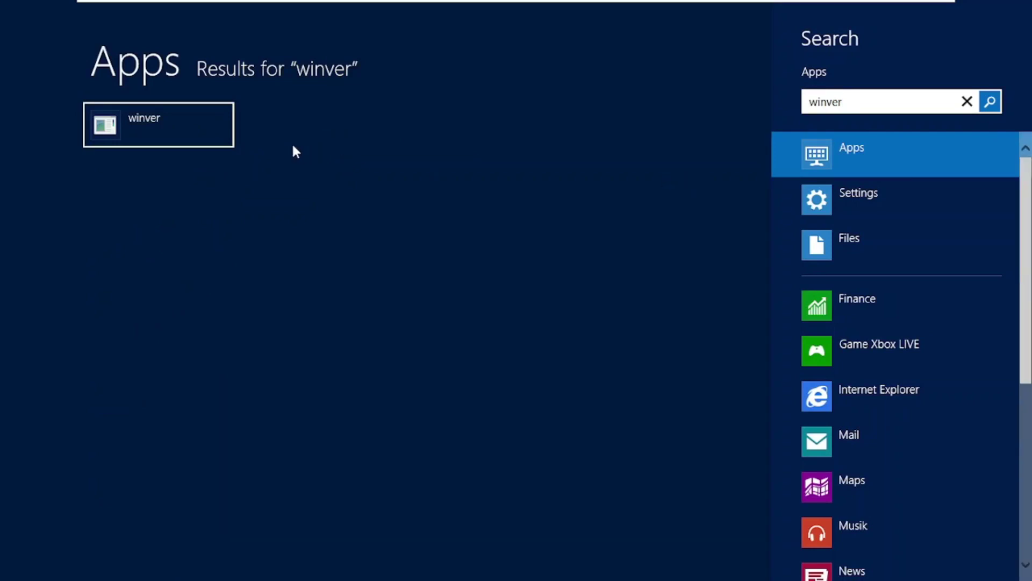
left_click(206, 131)
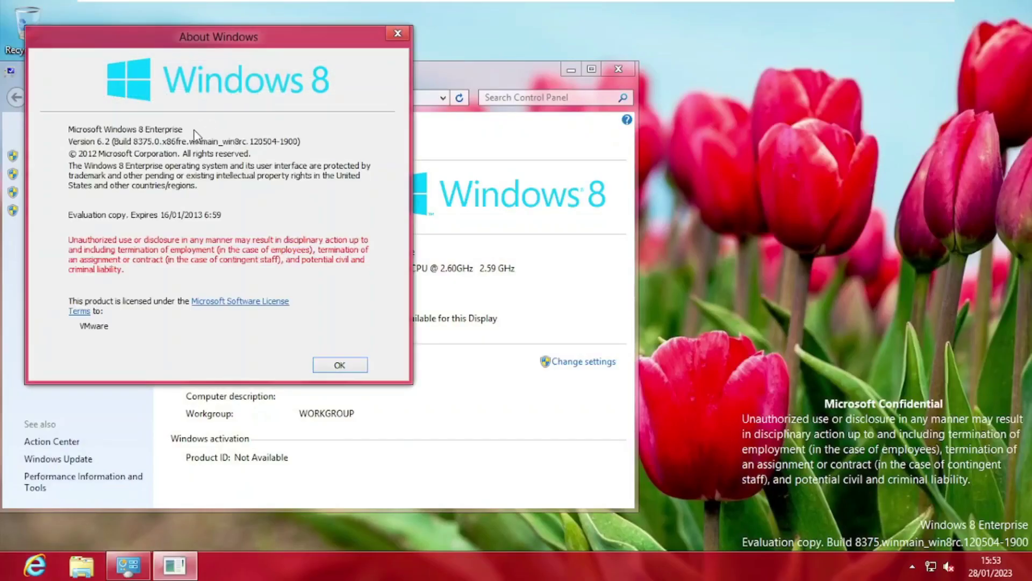
left_click_drag(185, 44, 812, 39)
left_click(520, 37)
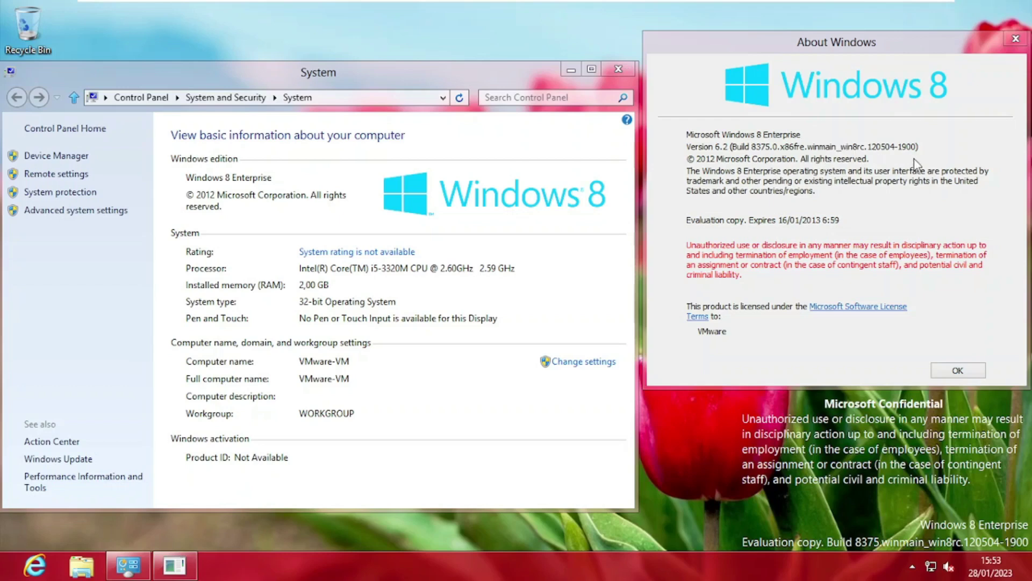
left_click(1016, 39)
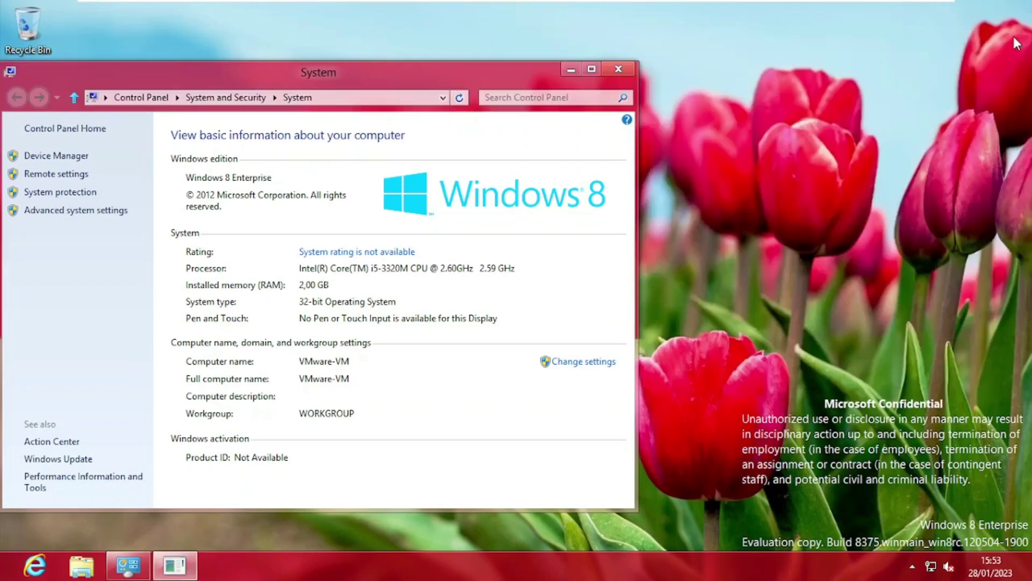
- Close the System window, bring up the Start screen briefly and return to the empty desktop
left_click(630, 73)
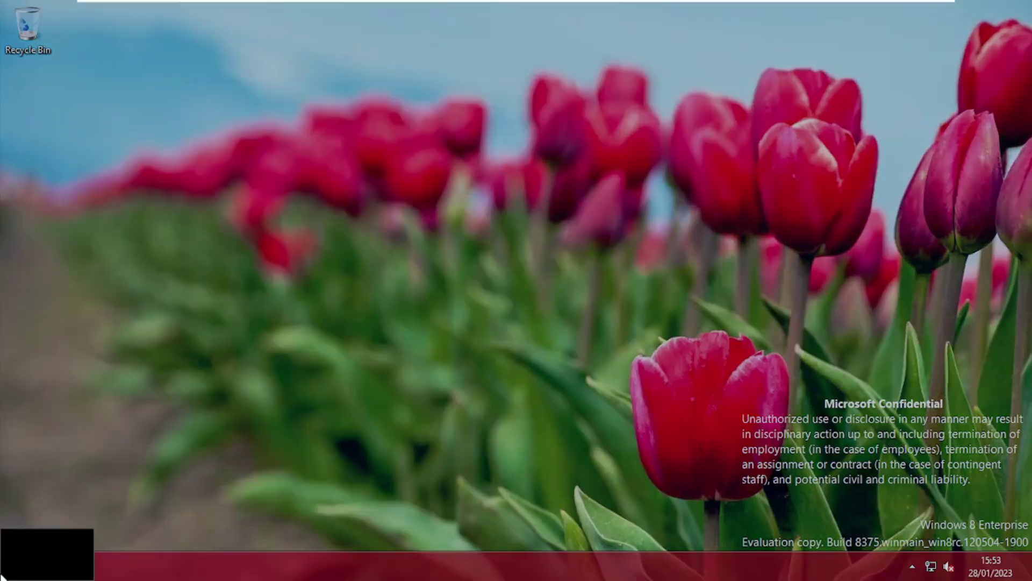
left_click(4, 576)
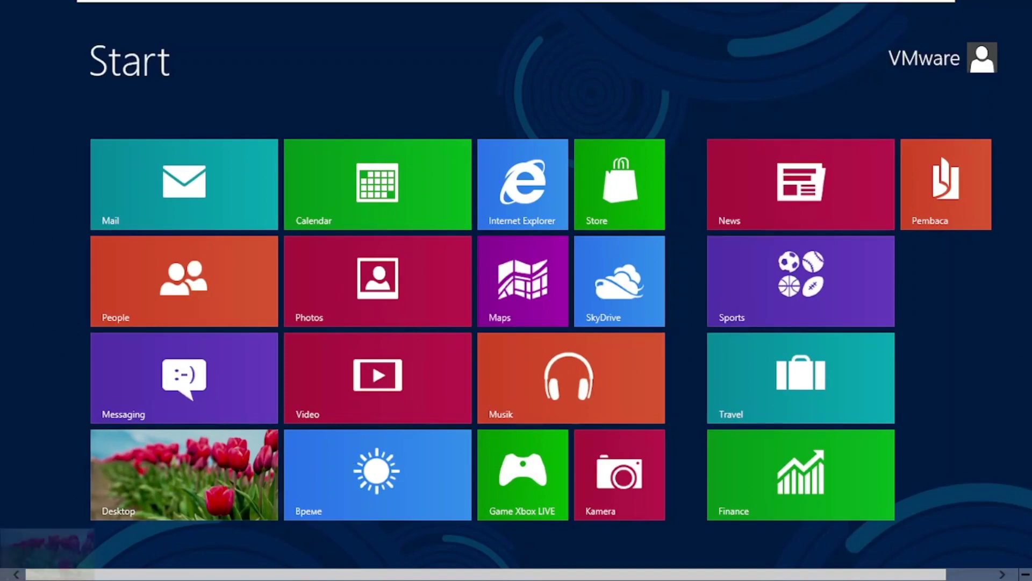
left_click(6, 576)
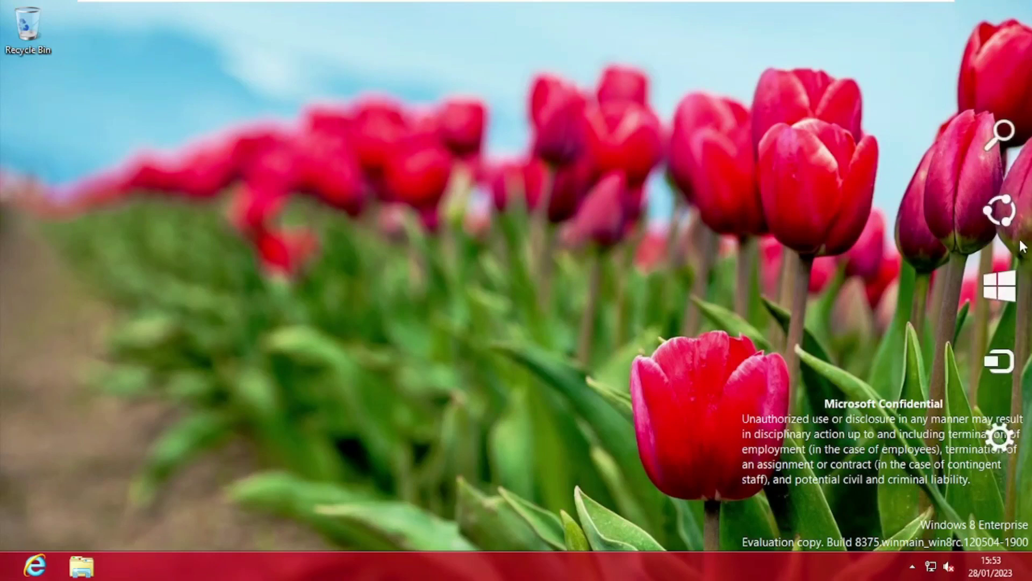
- View the Shut down and Restart power options in the Settings charm and dismiss it without choosing either
mouse_move(1015, 376)
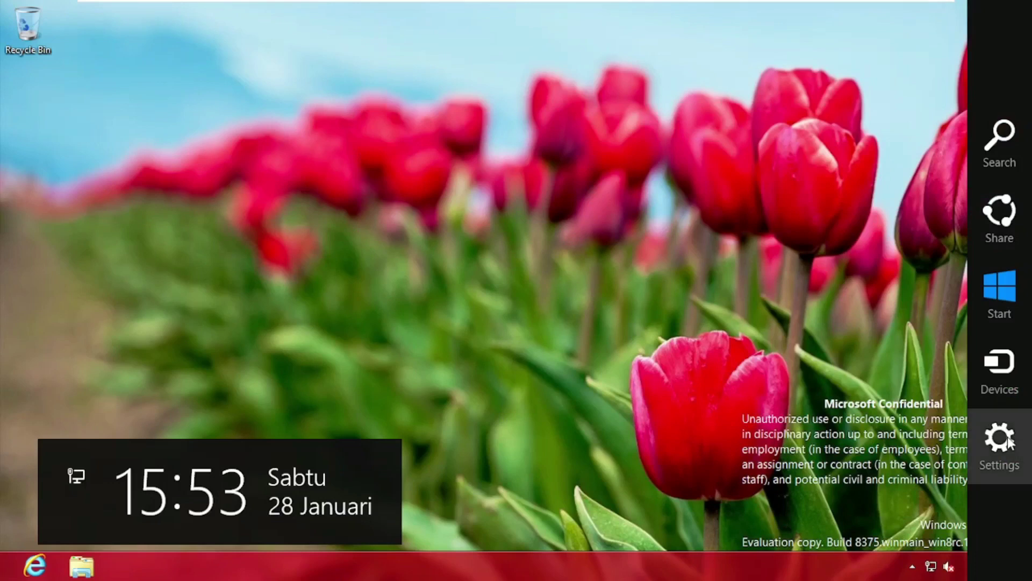
key("super+i")
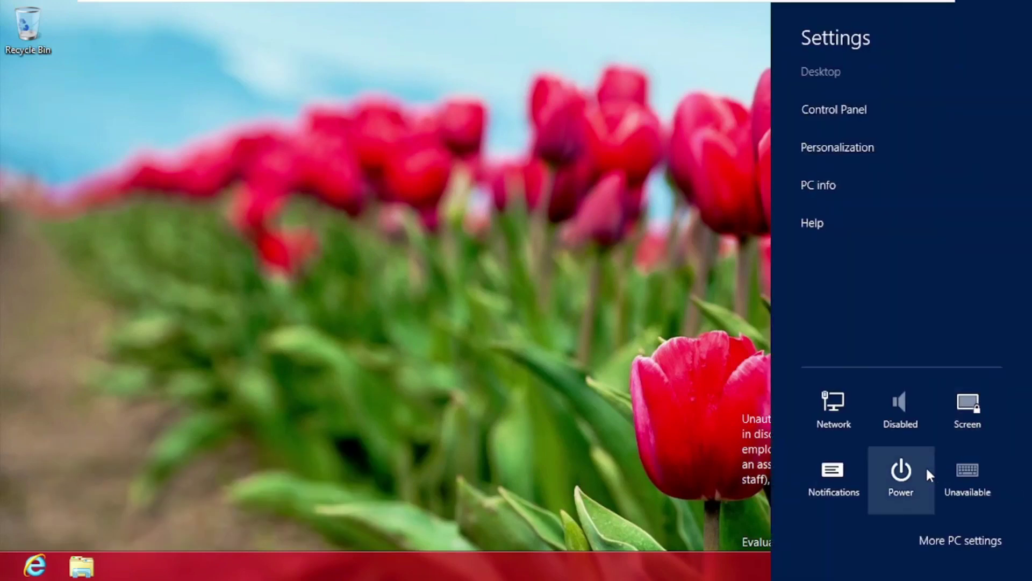
left_click(914, 473)
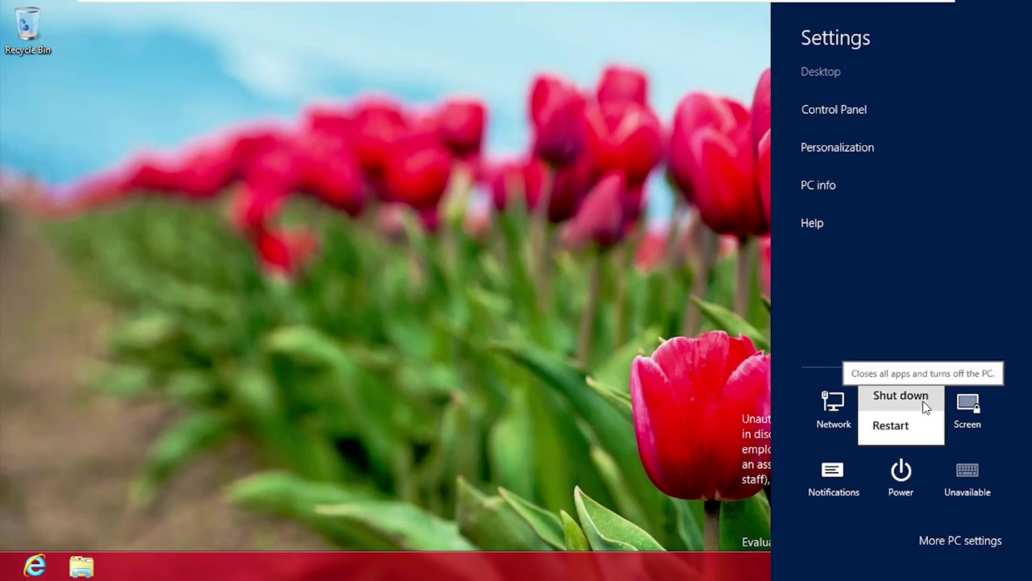
key("Escape")
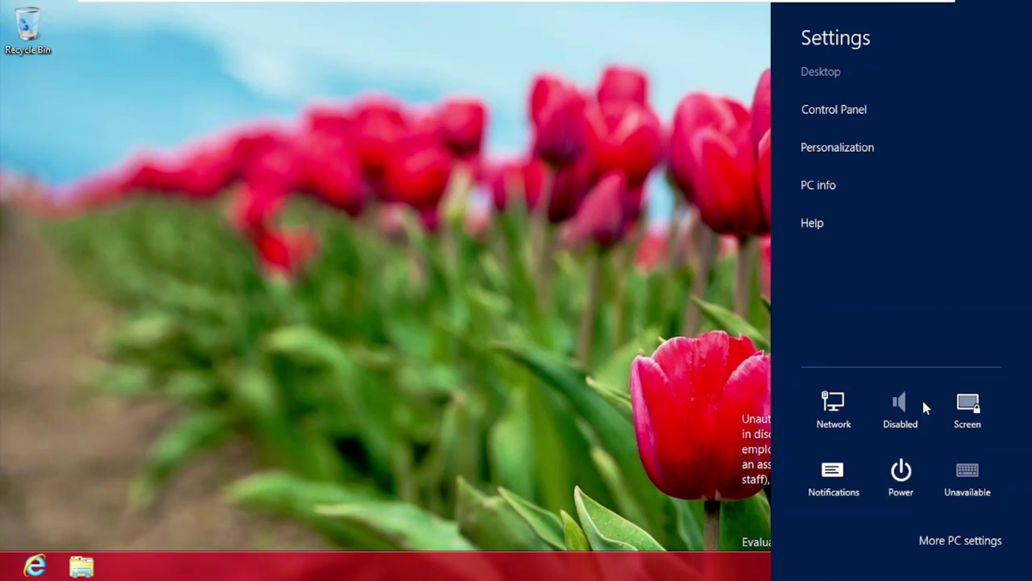
left_click(812, 402)
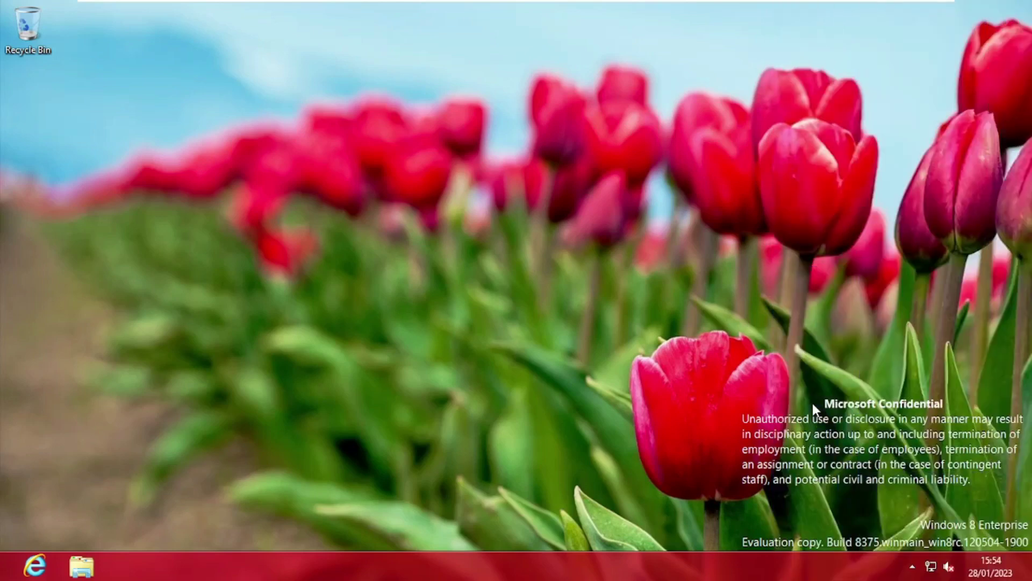